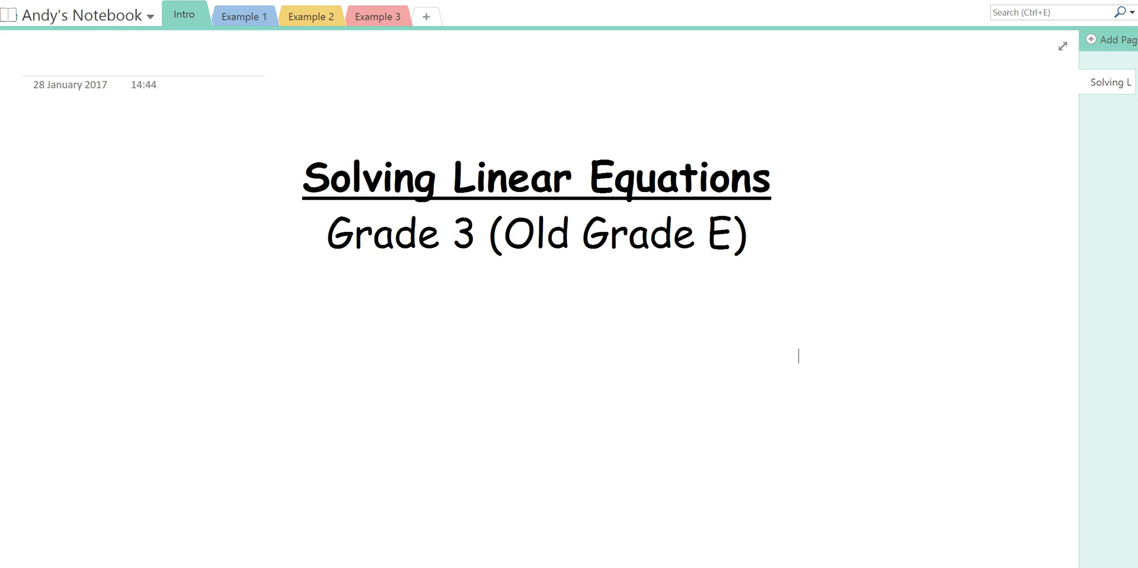
- Switch from the Intro page to the Example 1 page showing 11h + 4 = 37
left_click(254, 15)
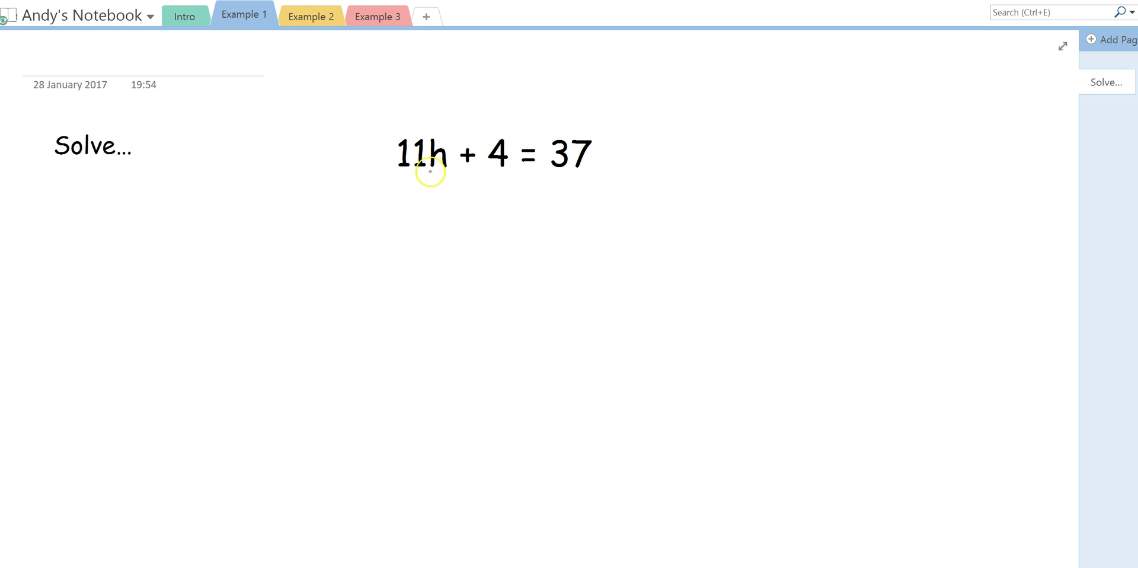
- Underline the h in 11h in red and write 'h = ___' below the equation
mouse_move(431, 172)
left_mouse_down()
mouse_move(452, 171)
mouse_move(446, 178)
left_mouse_up()
mouse_move(439, 340)
left_mouse_down()
mouse_move(435, 389)
mouse_move(504, 367)
left_mouse_up()
left_click_drag(488, 377, 613, 398)
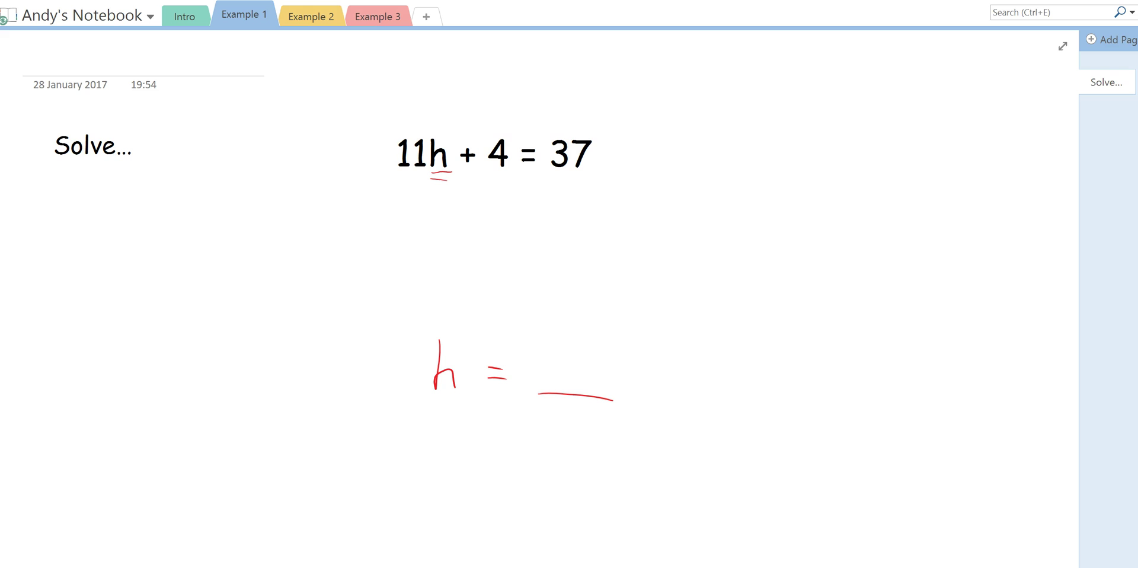
- Draw two blue slanted funnel lines on either side of the equation
left_click_drag(327, 121, 399, 396)
left_click_drag(729, 106, 652, 409)
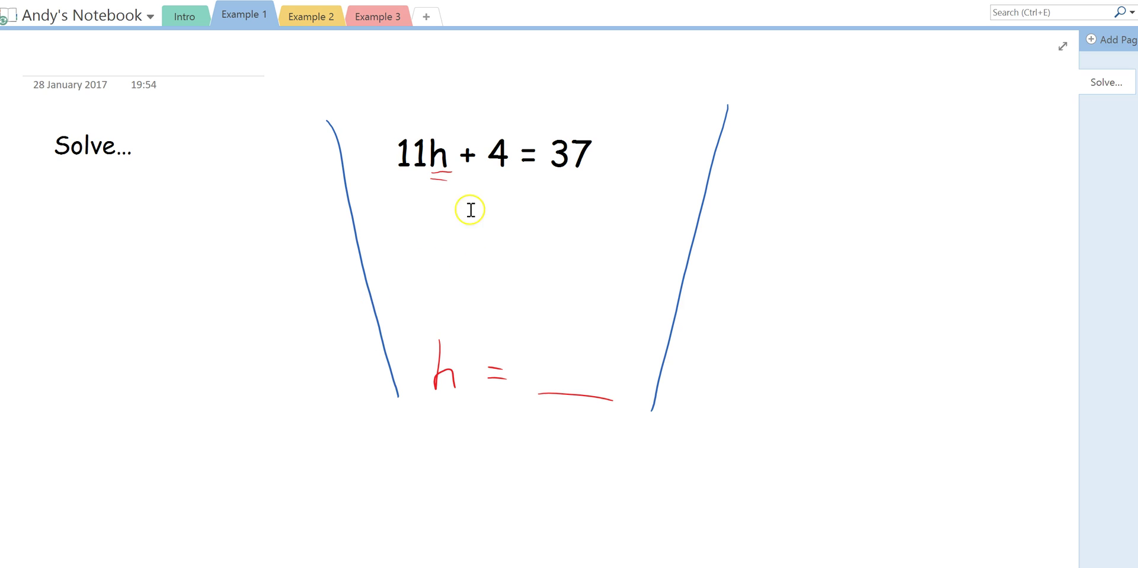
left_click(438, 168)
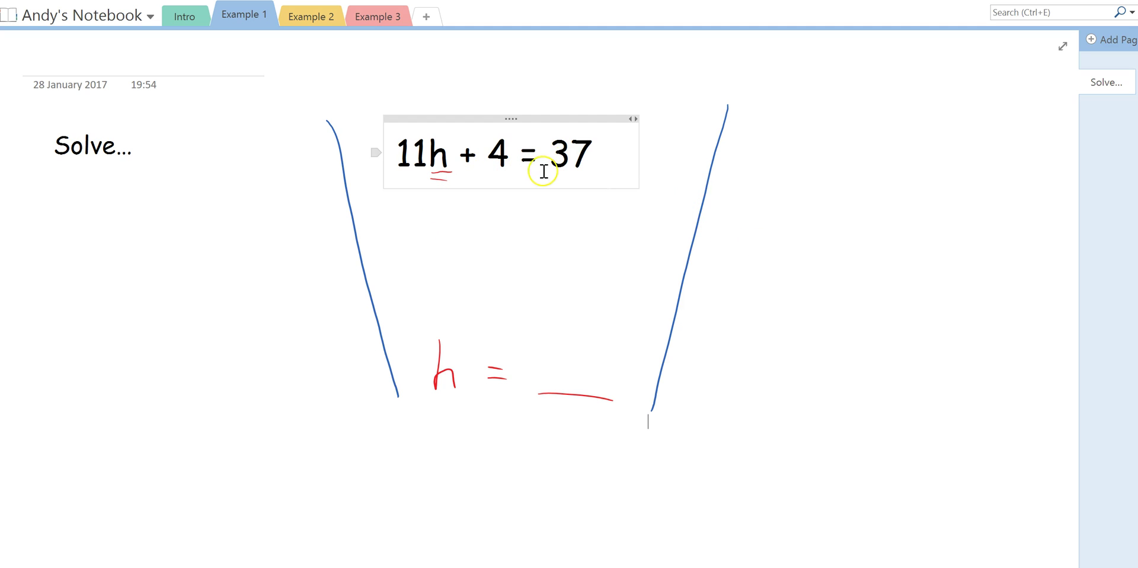
left_click(508, 190)
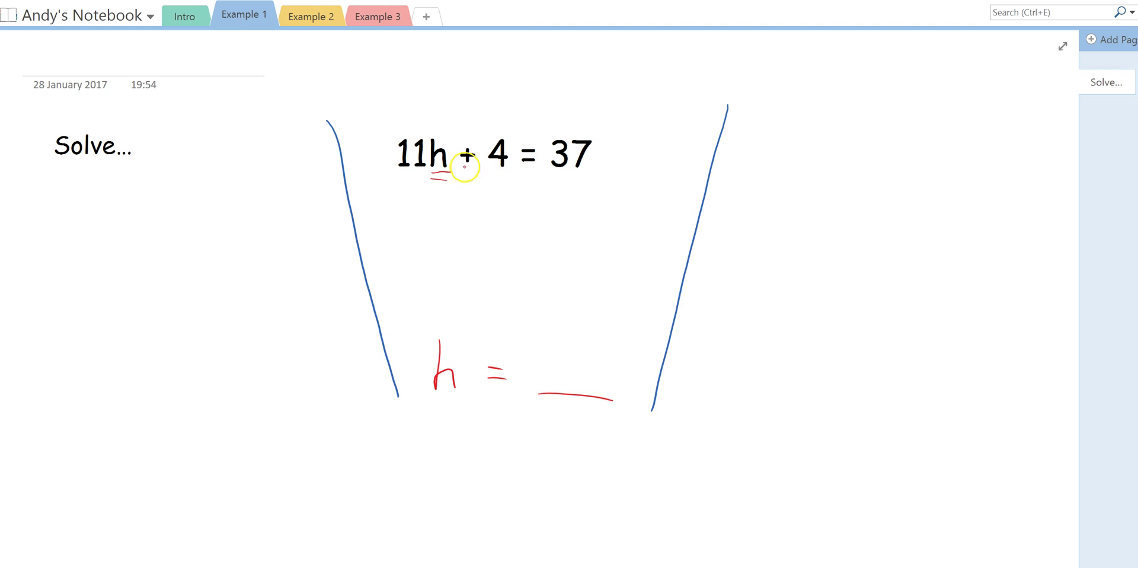
- Circle the + 4 in red and write −4 on both sides of the funnel
mouse_move(466, 169)
left_mouse_down()
mouse_move(521, 161)
mouse_move(482, 172)
left_mouse_up()
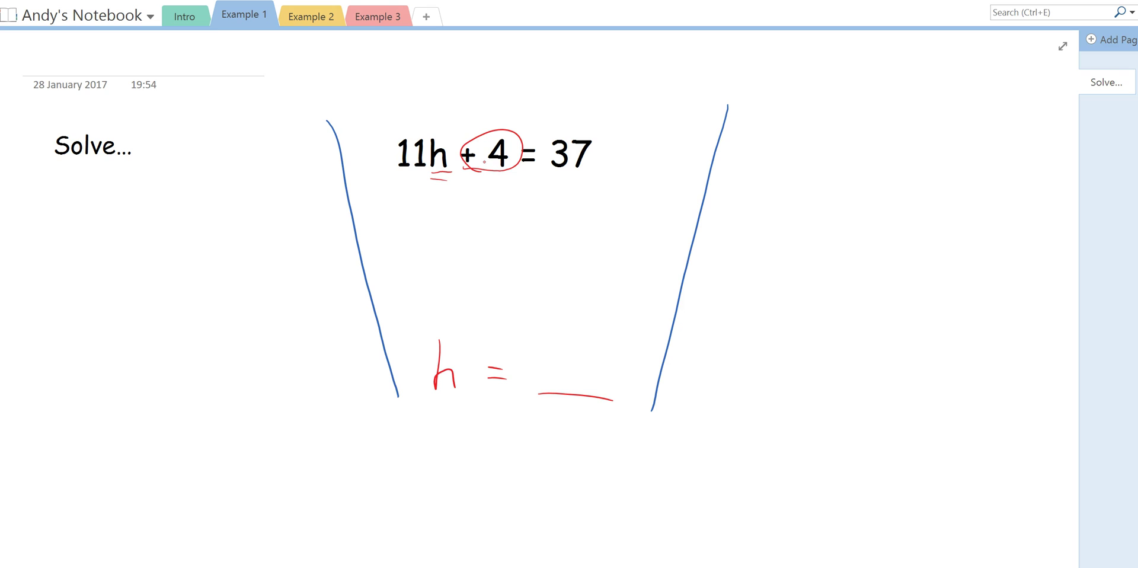
left_click(457, 182)
mouse_move(275, 207)
left_mouse_down()
mouse_move(328, 207)
mouse_move(323, 224)
left_mouse_up()
mouse_move(724, 203)
left_mouse_down()
mouse_move(777, 212)
mouse_move(765, 226)
left_mouse_up()
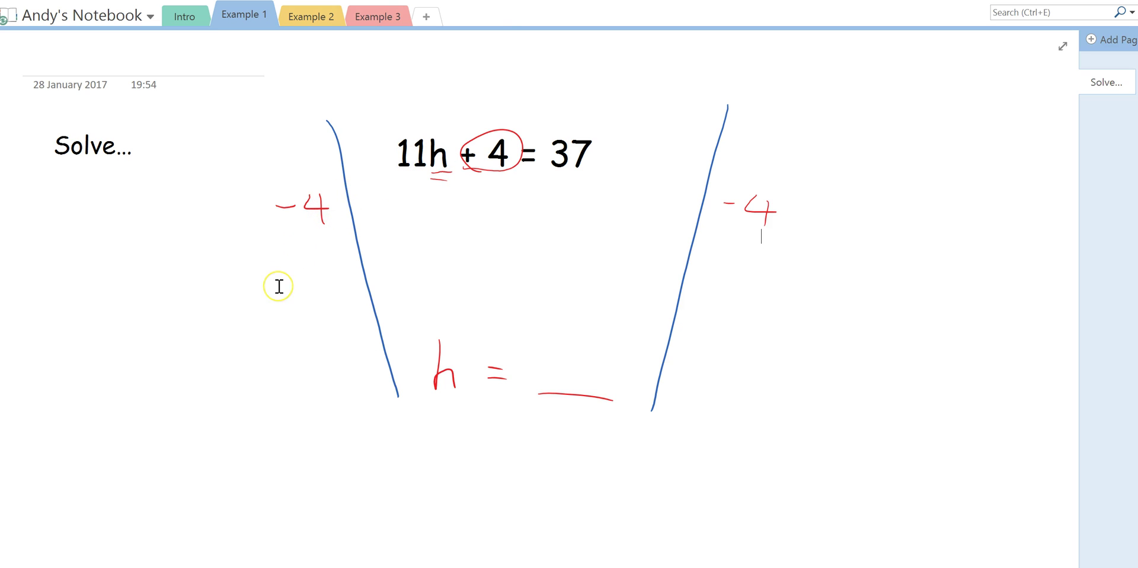
- Handwrite 11h = 33 in red as the next working line
mouse_move(411, 220)
left_mouse_down()
mouse_move(411, 260)
mouse_move(431, 220)
mouse_move(435, 258)
left_mouse_up()
mouse_move(455, 210)
left_mouse_down()
mouse_move(458, 259)
mouse_move(477, 256)
left_mouse_up()
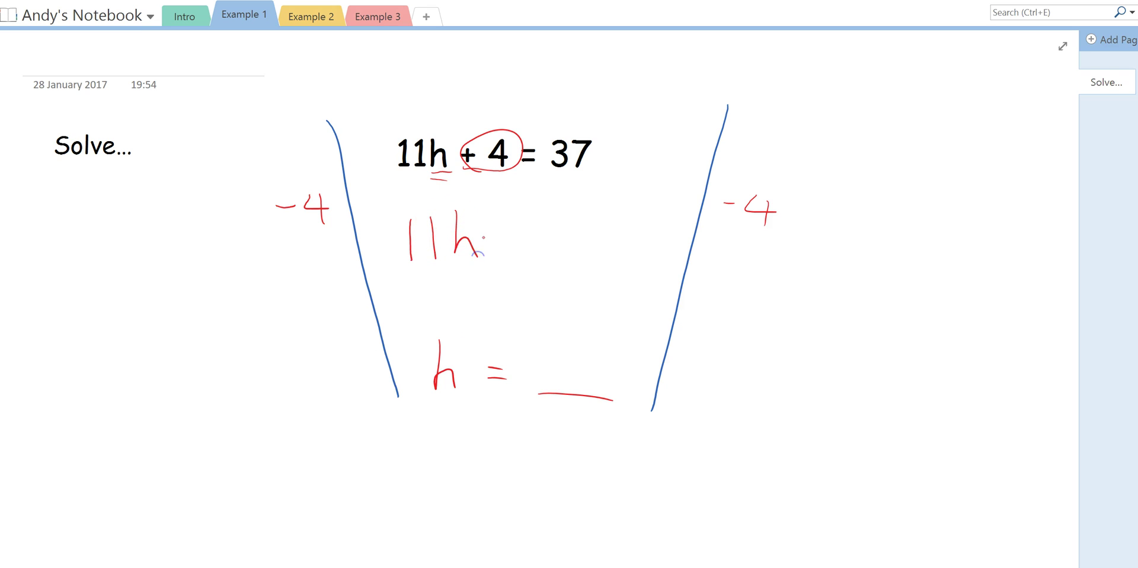
key("Escape")
mouse_move(509, 236)
left_mouse_down()
mouse_move(525, 236)
mouse_move(523, 249)
left_mouse_up()
mouse_move(546, 221)
left_mouse_down()
mouse_move(550, 252)
mouse_move(593, 233)
mouse_move(594, 252)
left_mouse_up()
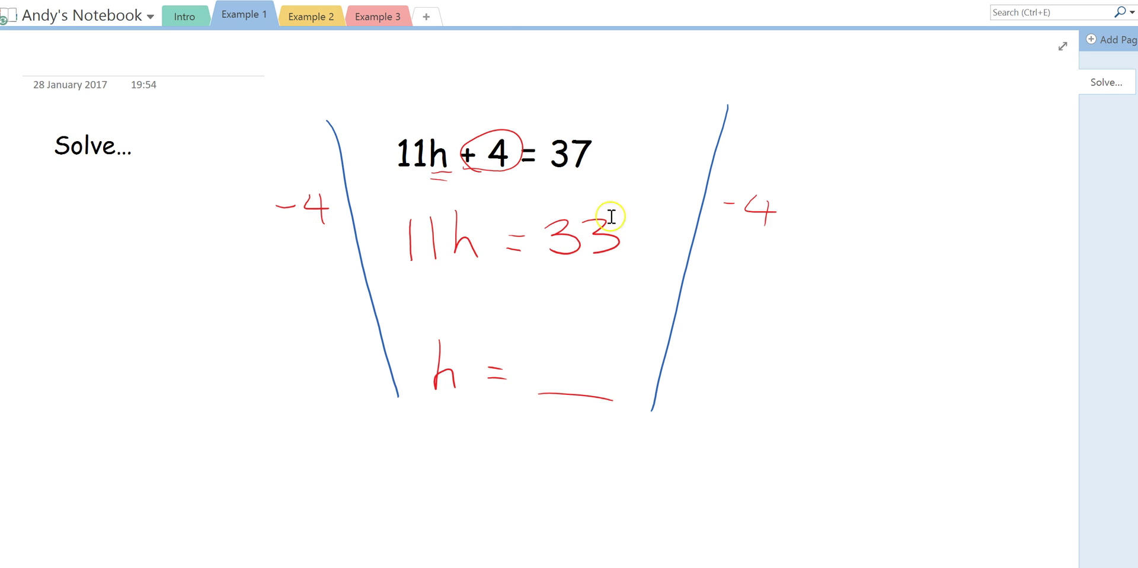
left_click(579, 264)
- Write ÷11 on both the left and right sides of the funnel
mouse_move(300, 317)
left_mouse_down()
mouse_move(325, 311)
mouse_move(351, 325)
left_mouse_up()
left_click(309, 304)
left_click(312, 327)
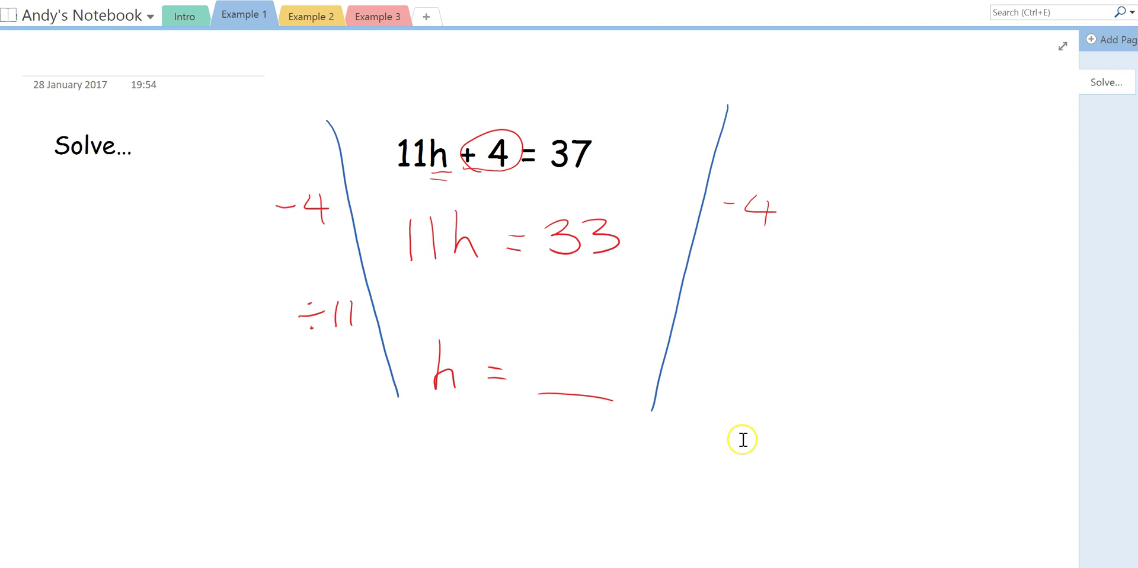
left_click_drag(693, 317, 734, 323)
left_click(707, 325)
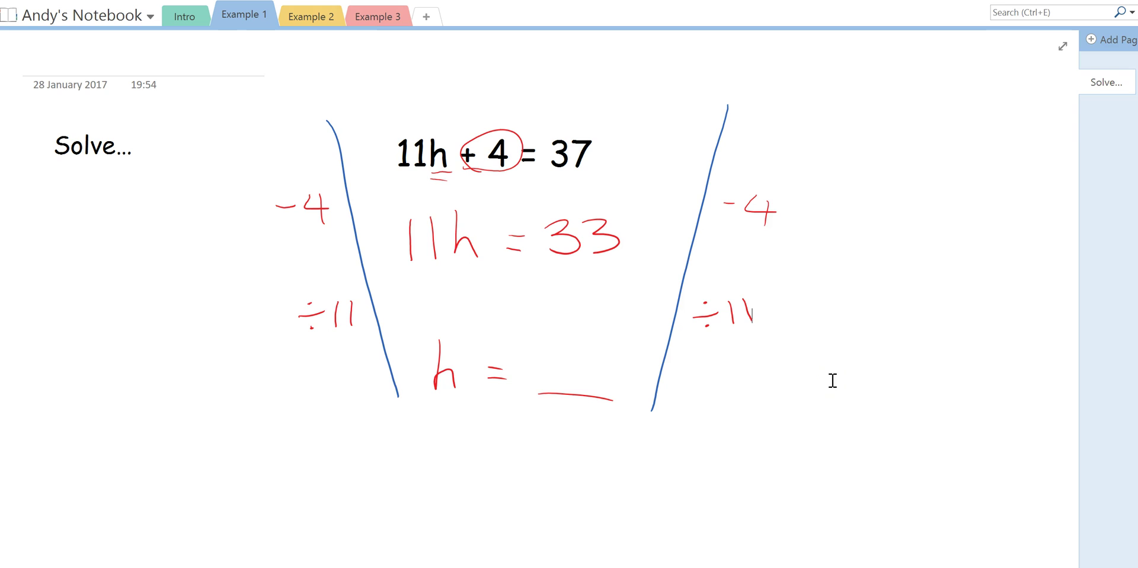
- Write 3 to complete and circle h = 3, cross out a stray mark, and go to Example 2
mouse_move(560, 345)
left_mouse_down()
mouse_move(568, 357)
mouse_move(552, 376)
left_mouse_up()
mouse_move(607, 336)
left_mouse_down()
mouse_move(493, 303)
mouse_move(617, 338)
mouse_move(580, 318)
left_mouse_up()
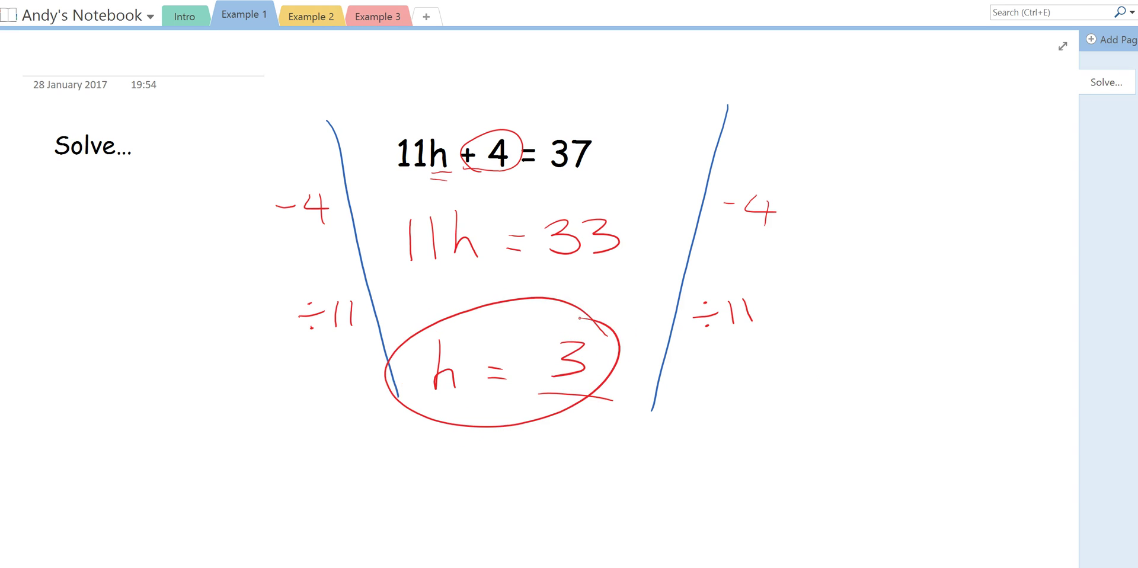
left_click_drag(885, 411, 899, 440)
left_click(444, 384)
left_click_drag(943, 395, 854, 459)
left_click_drag(868, 385, 923, 451)
key("ctrl+Tab")
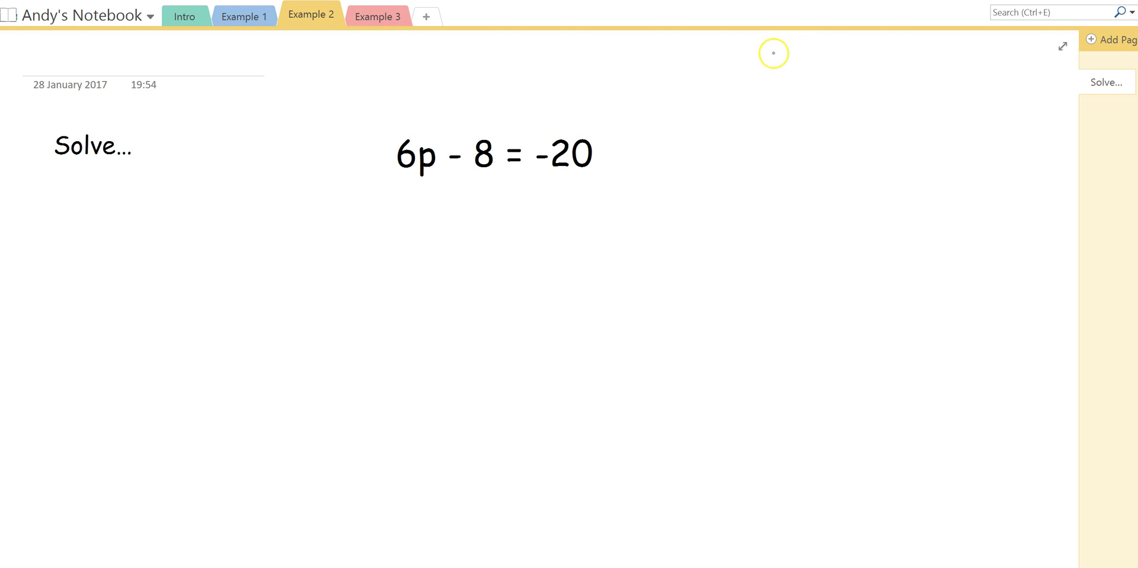
- Handwrite the first two +ve/−ve multiply/divide sign rules in blue at the top right
mouse_move(772, 55)
left_mouse_down()
mouse_move(796, 48)
mouse_move(847, 64)
mouse_move(915, 48)
mouse_move(1032, 53)
left_mouse_up()
left_click(867, 59)
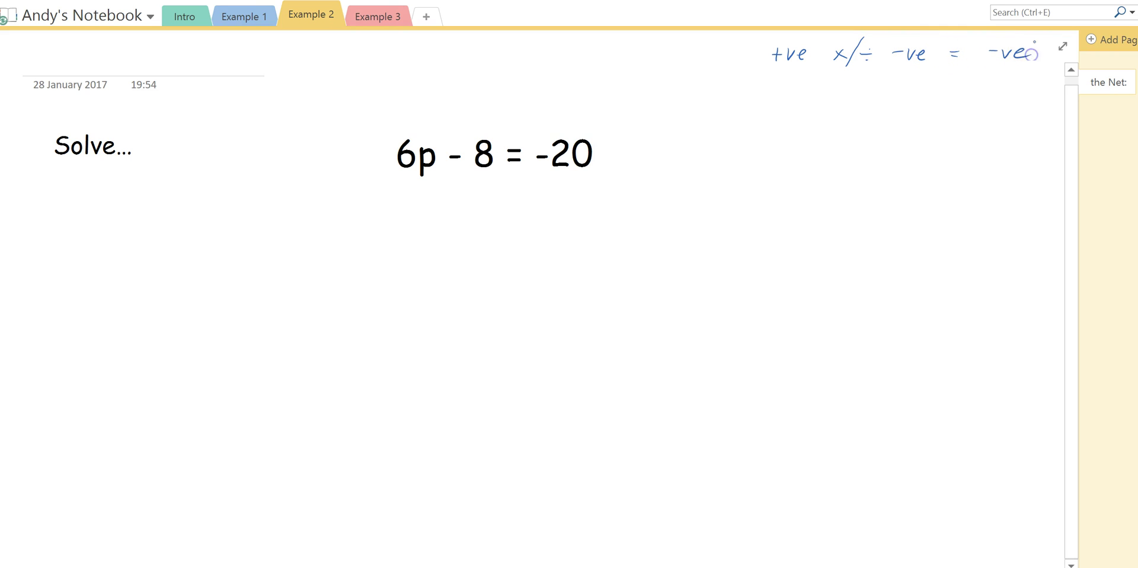
mouse_move(769, 86)
left_mouse_down()
mouse_move(802, 79)
mouse_move(849, 94)
left_mouse_up()
mouse_move(851, 81)
left_mouse_down()
mouse_move(835, 95)
mouse_move(904, 90)
left_mouse_up()
left_click(873, 83)
left_click(872, 94)
left_click_drag(899, 89, 964, 80)
left_click_drag(954, 88, 1028, 85)
- Add the third and fourth sign rules and draw an L bracket around the table
left_click_drag(780, 125, 781, 138)
mouse_move(773, 135)
left_mouse_down()
mouse_move(857, 138)
mouse_move(844, 139)
mouse_move(871, 115)
mouse_move(906, 137)
left_mouse_up()
left_click(874, 131)
left_click(875, 139)
left_click_drag(901, 132, 997, 136)
left_click_drag(992, 130, 1003, 129)
mouse_move(1006, 125)
left_mouse_down()
mouse_move(1013, 135)
mouse_move(1032, 127)
left_mouse_up()
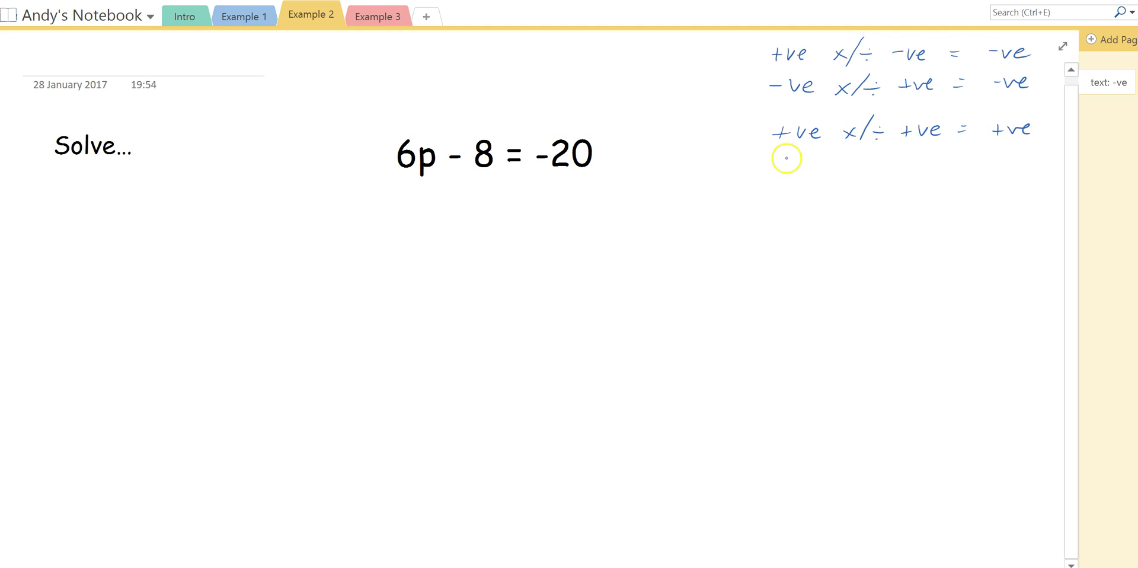
mouse_move(773, 161)
left_mouse_down()
mouse_move(857, 171)
mouse_move(848, 171)
left_mouse_up()
mouse_move(869, 161)
left_mouse_down()
mouse_move(878, 151)
mouse_move(865, 172)
mouse_move(973, 158)
left_mouse_up()
left_click(884, 158)
left_click(883, 169)
left_click_drag(963, 166, 1044, 157)
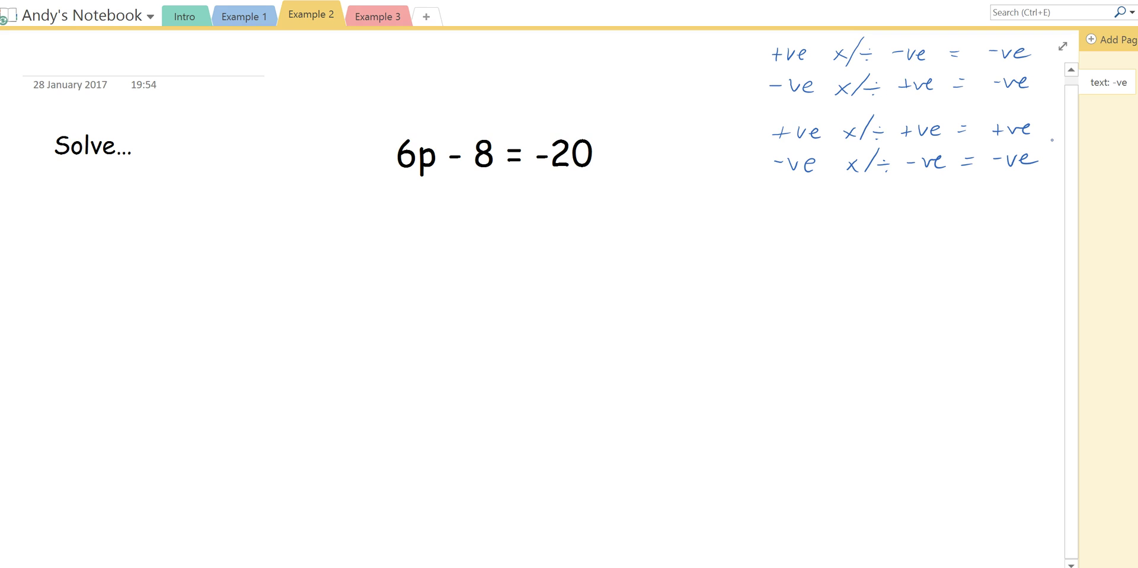
mouse_move(739, 48)
left_mouse_down()
mouse_move(746, 201)
mouse_move(1033, 191)
left_mouse_up()
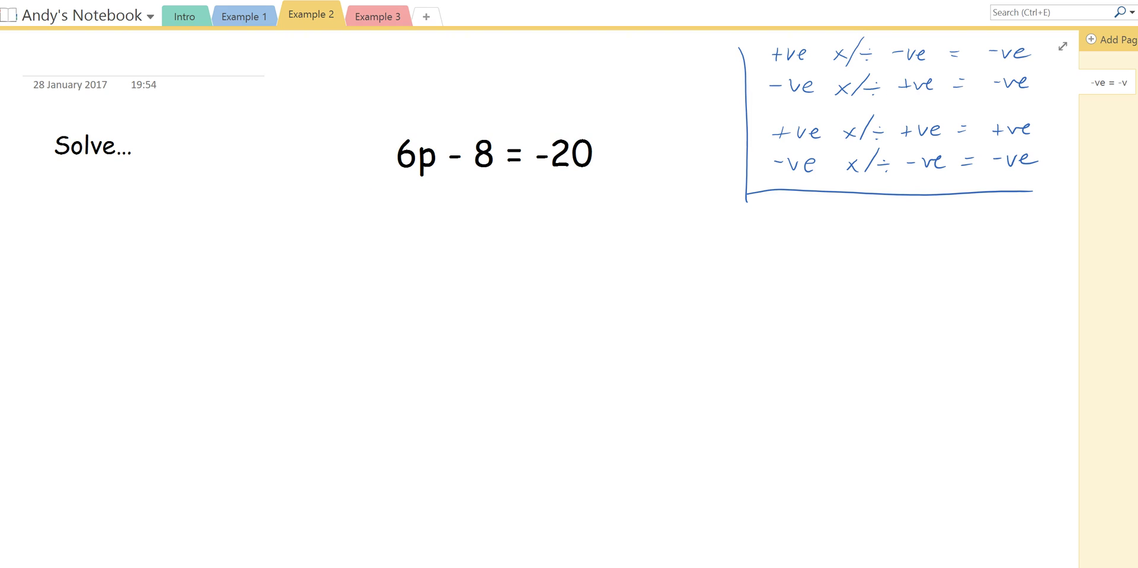
- Draw funnel lines, circle the −8, and write +8 on both sides of the funnel
left_click_drag(332, 132, 375, 464)
left_click_drag(668, 131, 620, 445)
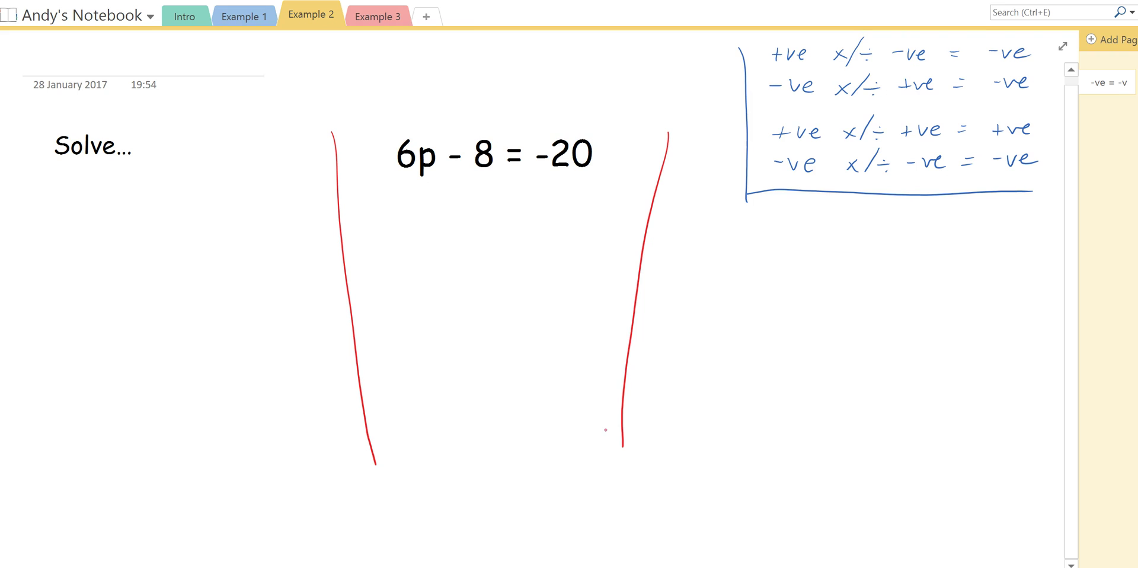
mouse_move(494, 127)
left_mouse_down()
mouse_move(474, 127)
mouse_move(485, 133)
left_mouse_up()
left_click(424, 222)
left_click(483, 155)
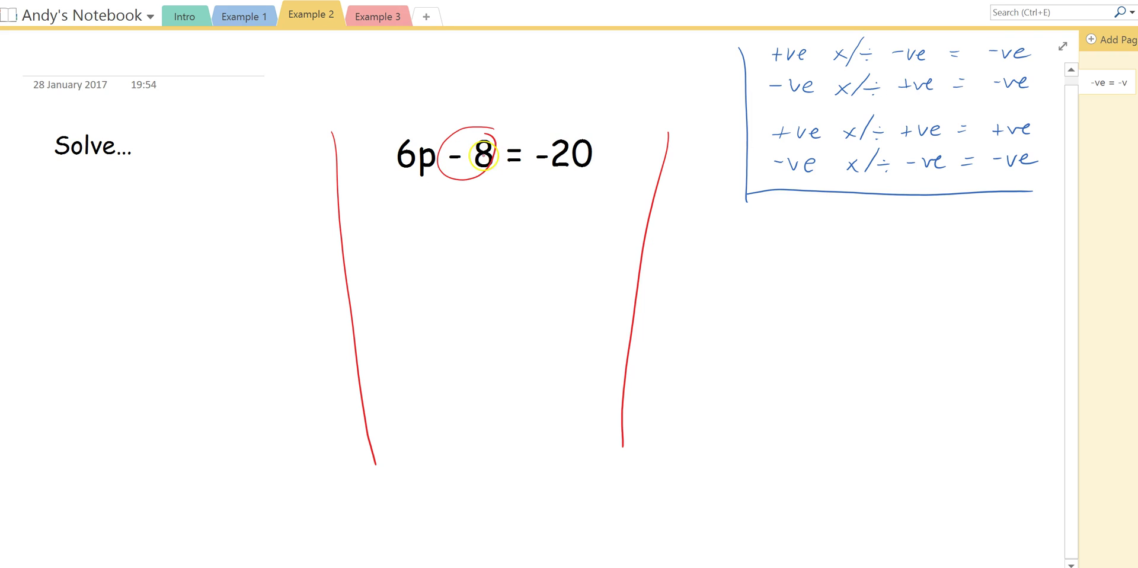
mouse_move(291, 199)
left_mouse_down()
mouse_move(297, 209)
mouse_move(320, 197)
left_mouse_up()
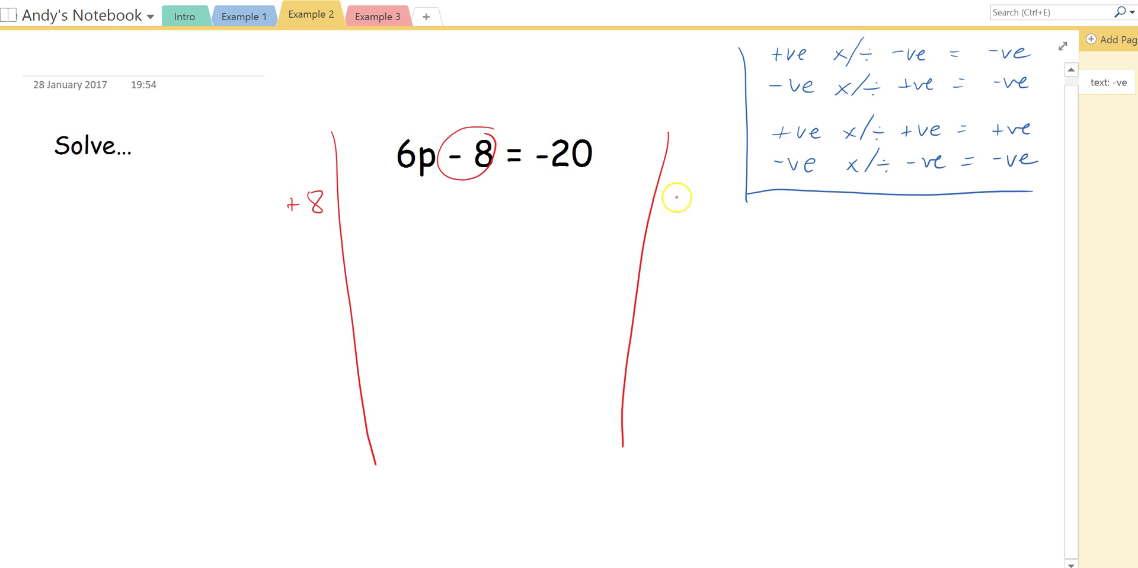
mouse_move(672, 191)
left_mouse_down()
mouse_move(676, 201)
mouse_move(667, 197)
mouse_move(697, 185)
left_mouse_up()
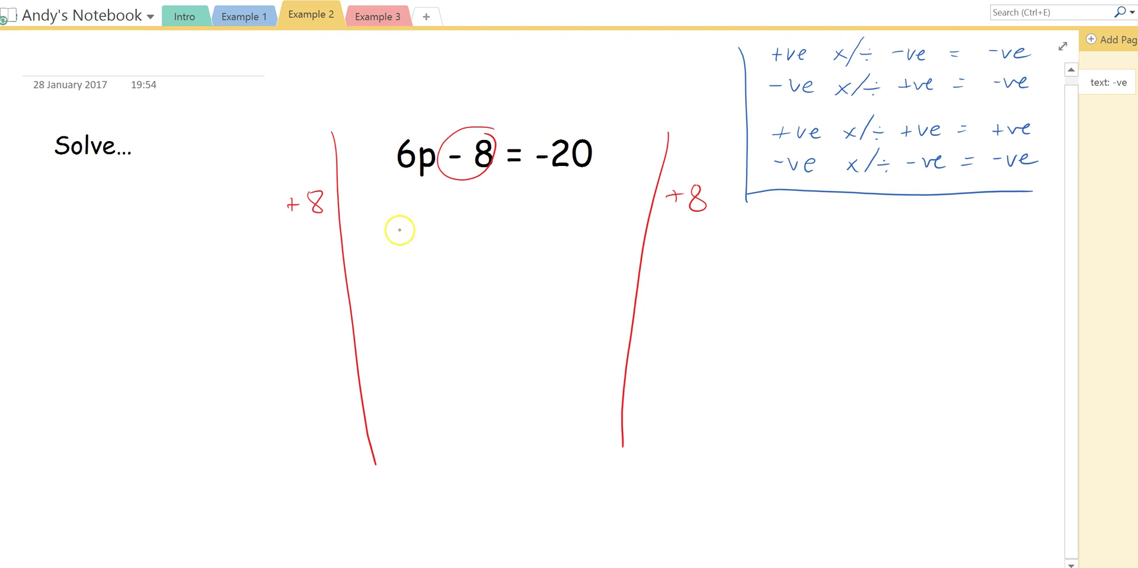
- Write 6p below the equation and cross out the circled −8 and the left +8
mouse_move(405, 227)
left_mouse_down()
mouse_move(394, 259)
mouse_move(387, 248)
mouse_move(405, 273)
left_mouse_up()
left_click_drag(409, 244, 409, 255)
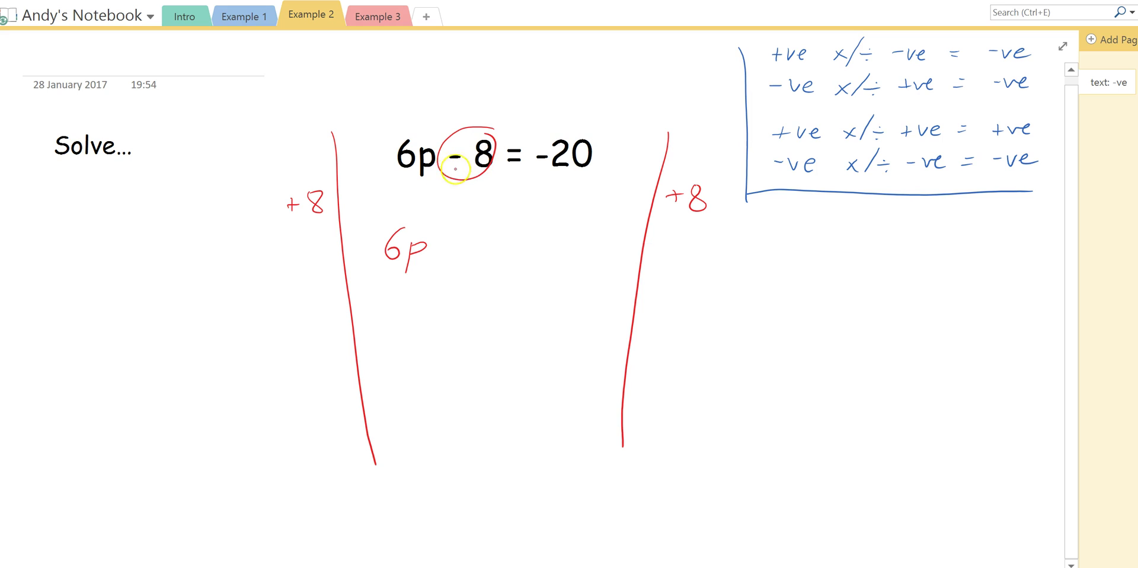
left_click_drag(429, 181, 511, 131)
left_click_drag(274, 224, 328, 185)
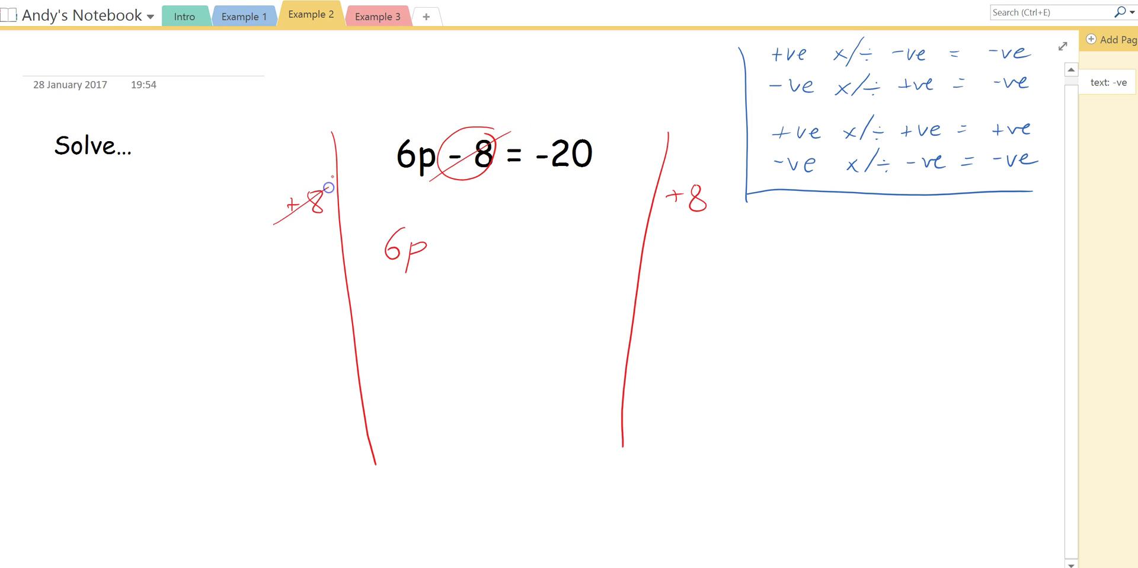
left_click_drag(493, 240, 505, 239)
- Sketch a number line from −20 to 0 with a +8 jump to −12, then write −12 after 6p =
left_click_drag(31, 263, 231, 264)
mouse_move(46, 265)
left_mouse_down()
mouse_move(41, 286)
mouse_move(62, 300)
mouse_move(72, 285)
left_mouse_up()
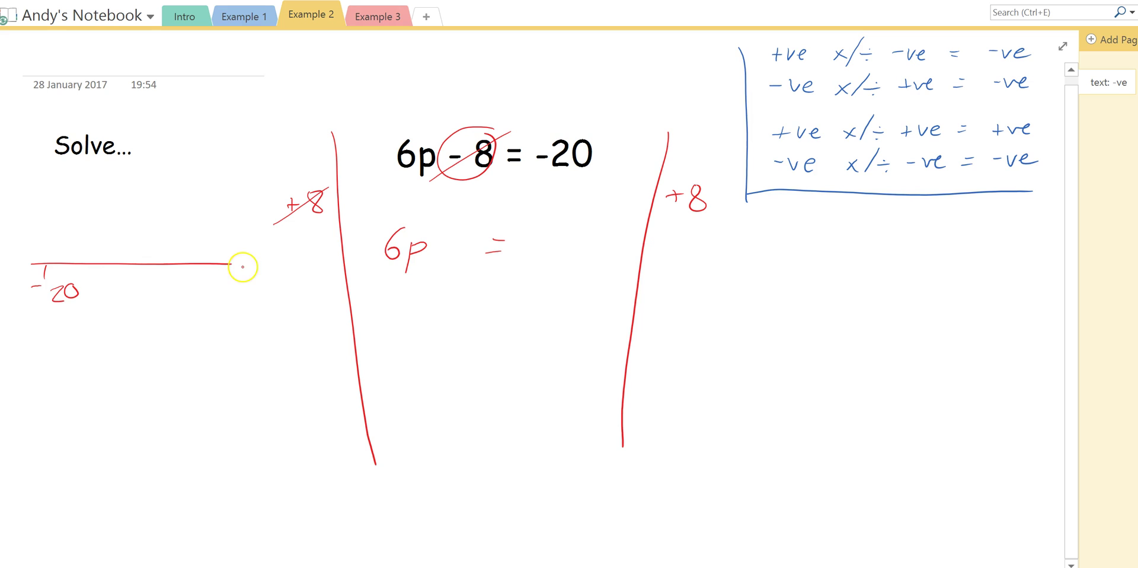
left_click_drag(238, 265, 249, 286)
left_click_drag(71, 284, 72, 286)
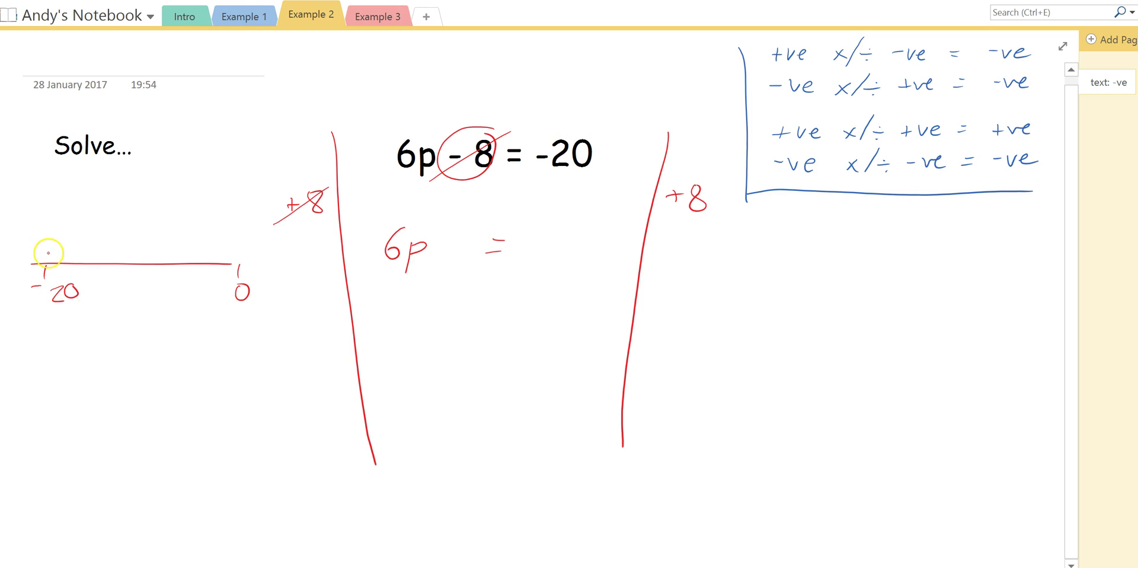
mouse_move(47, 258)
left_mouse_down()
mouse_move(79, 246)
mouse_move(158, 250)
mouse_move(136, 282)
mouse_move(156, 284)
mouse_move(140, 298)
mouse_move(161, 298)
left_mouse_up()
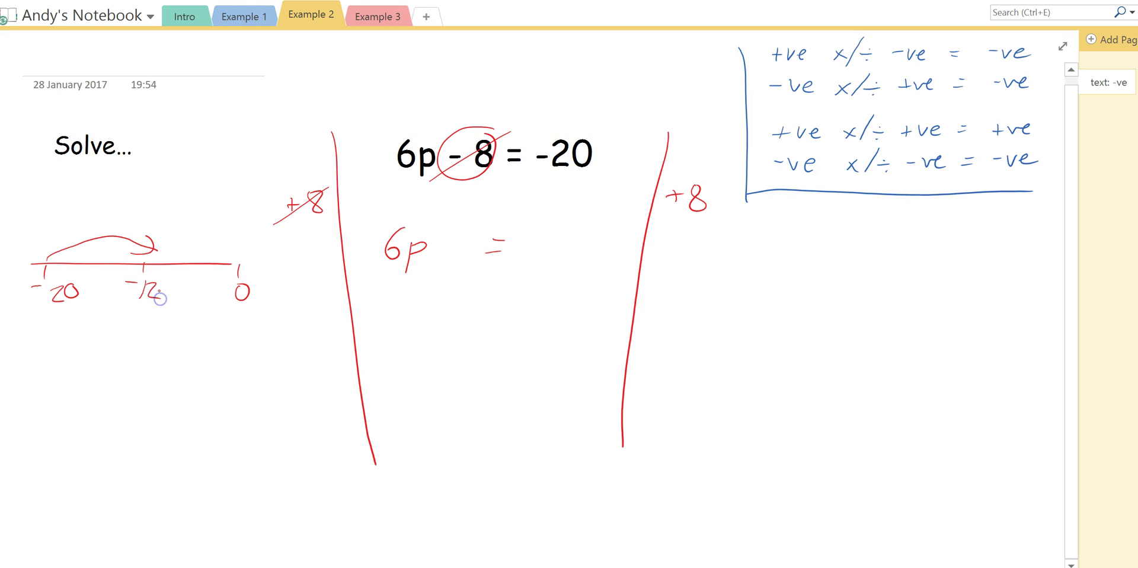
left_click(159, 291)
mouse_move(536, 234)
left_mouse_down()
mouse_move(549, 232)
mouse_move(558, 256)
mouse_move(590, 255)
left_mouse_up()
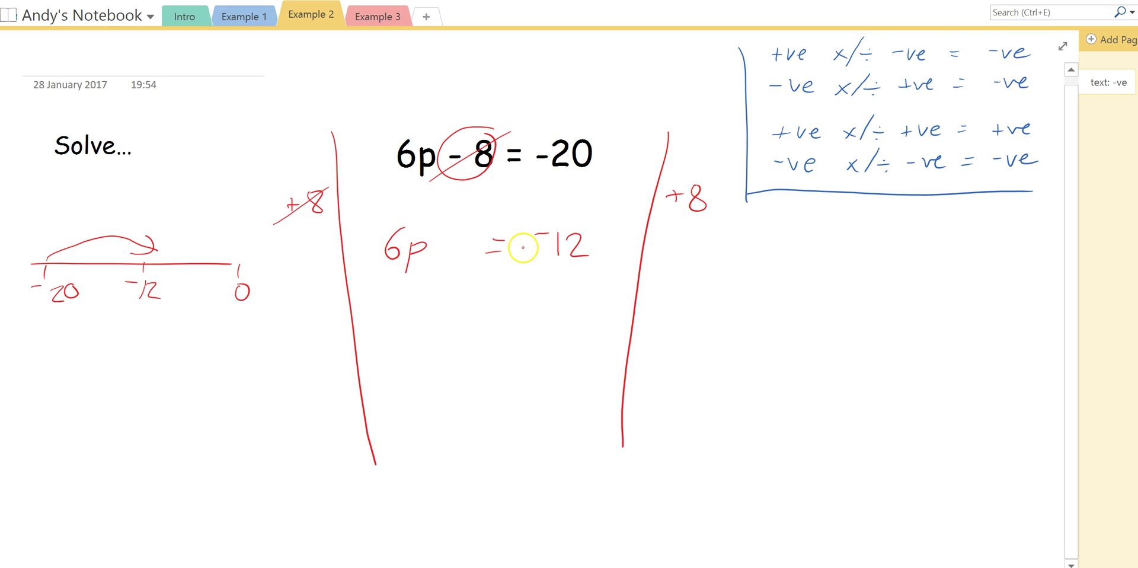
- Write ÷6 on both sides of the funnel and underline the 6 in 6p
left_click_drag(300, 310, 344, 313)
left_click(308, 300)
left_click(307, 323)
left_click_drag(383, 265, 402, 263)
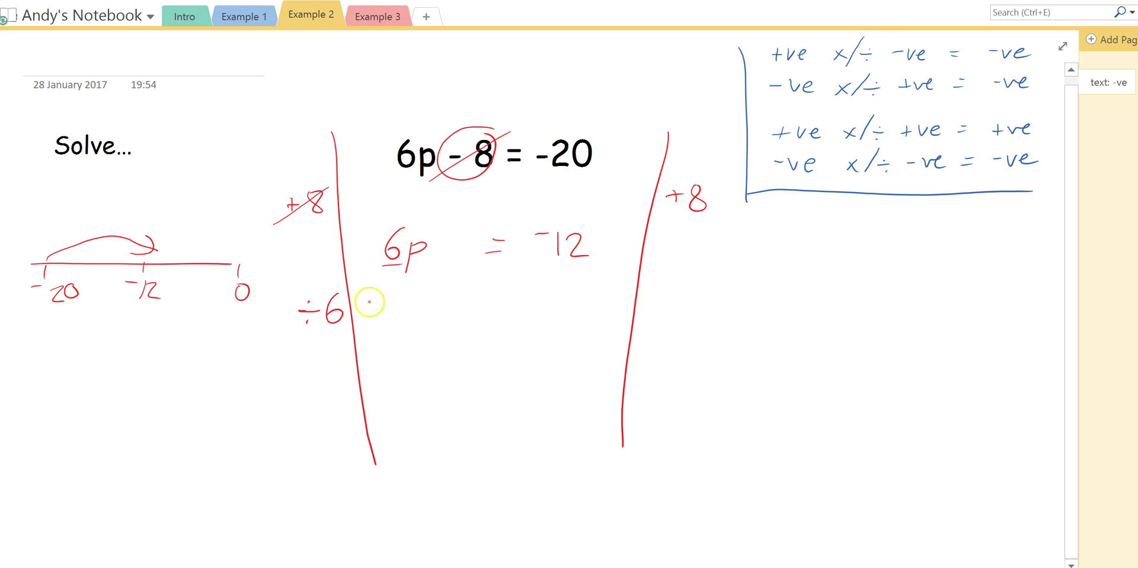
left_click_drag(648, 301, 680, 304)
left_click(661, 290)
left_click(660, 313)
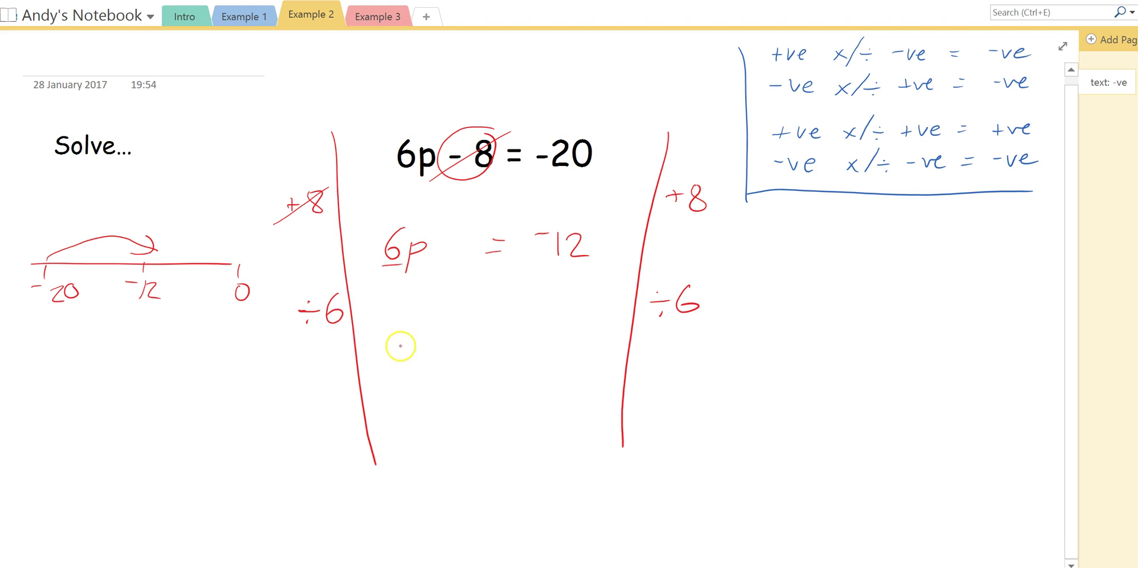
- Write the answer p = −2 below 6p = −12 and underline it
left_click_drag(399, 345, 399, 375)
left_click_drag(399, 345, 400, 362)
mouse_move(478, 339)
left_mouse_down()
mouse_move(496, 338)
mouse_move(488, 353)
left_mouse_up()
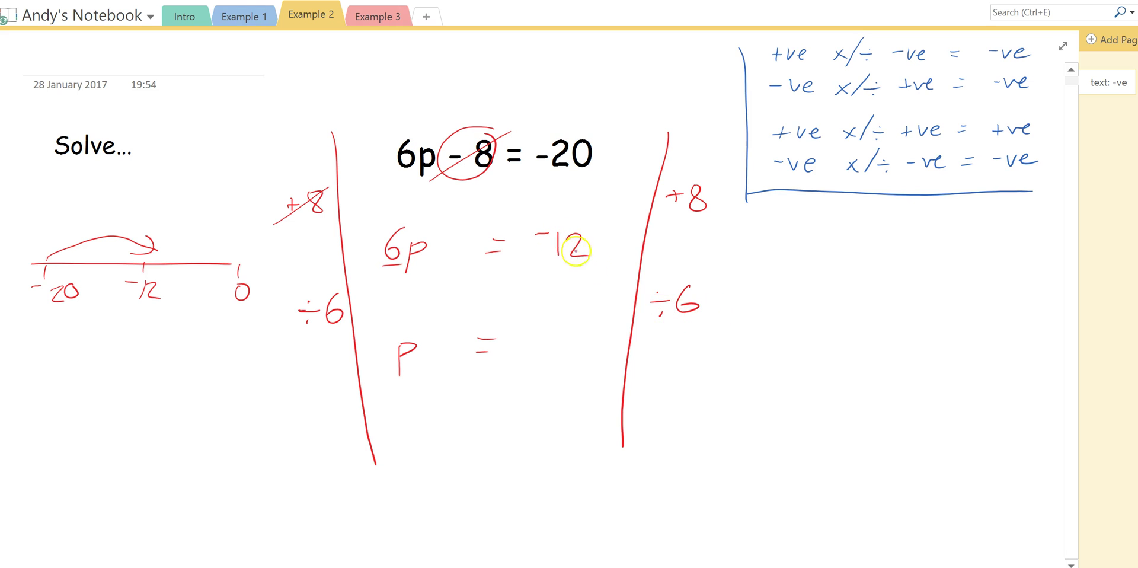
left_click_drag(549, 337, 567, 360)
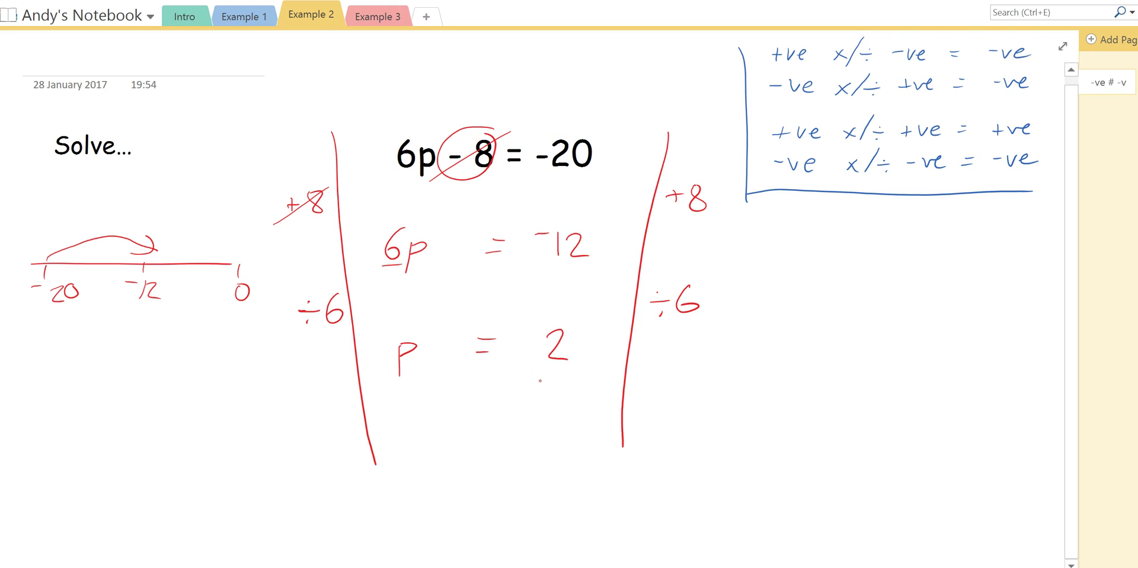
left_click(551, 248)
left_click(673, 303)
left_click_drag(520, 327, 530, 331)
left_click_drag(382, 396, 590, 399)
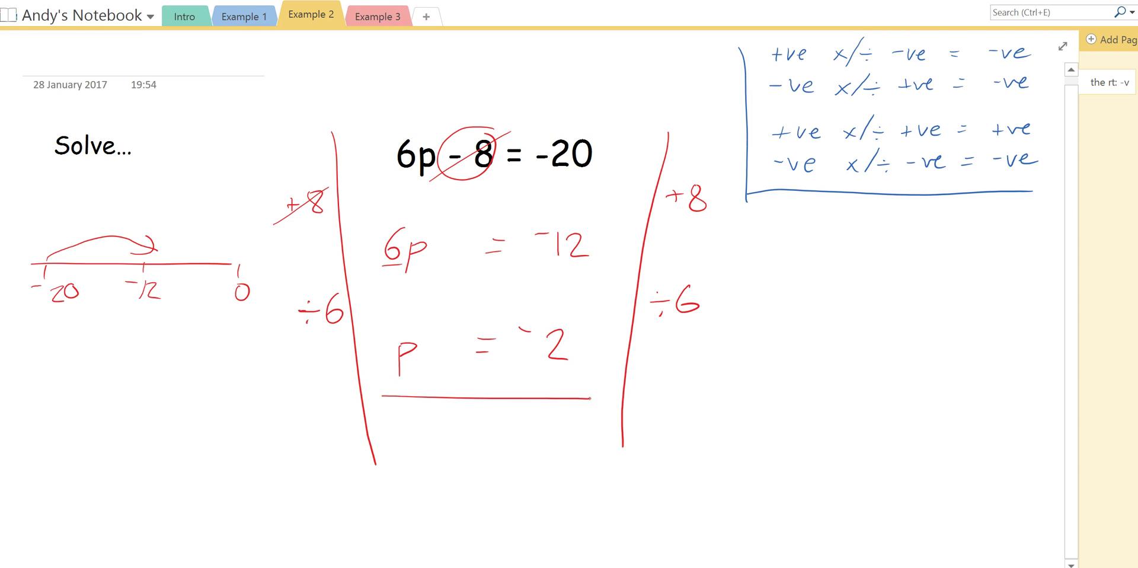
key("Escape")
- Go to Example 3 and draw red funnel lines either side of 2(2s + 3) = 26
left_click(373, 16)
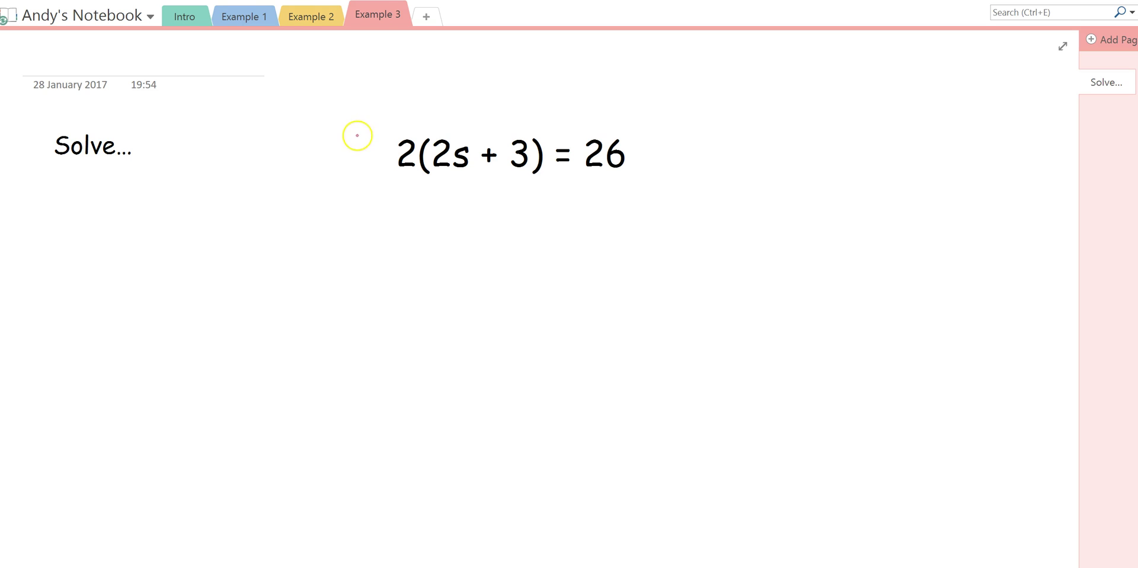
left_click_drag(354, 124, 401, 438)
left_click_drag(686, 125, 613, 441)
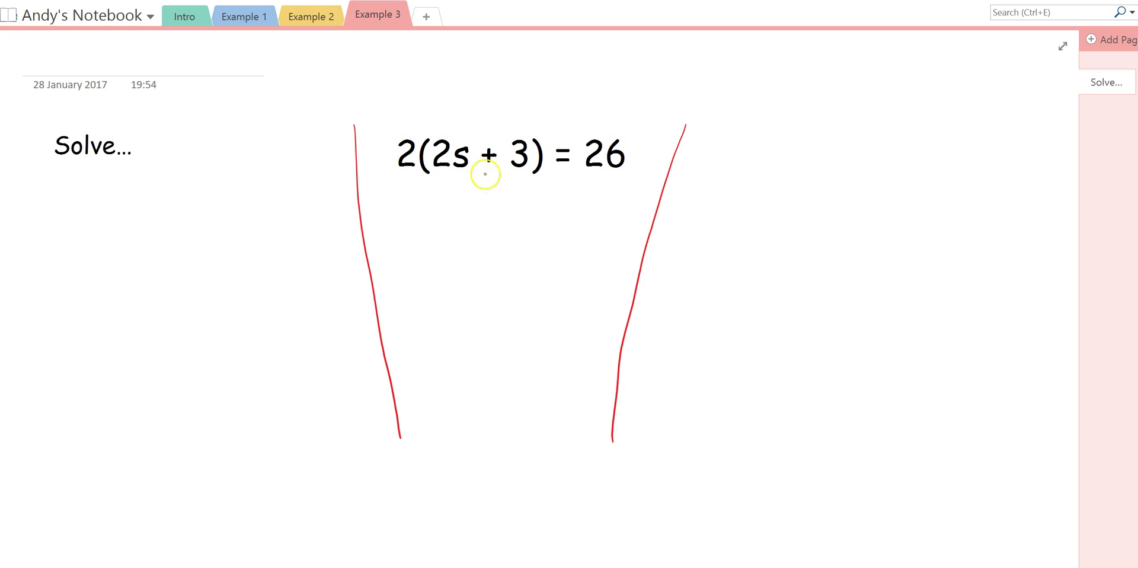
- Handwrite 2(2s + 3) in red below the Solve… heading, then clear the accidental selection
left_click_drag(31, 255, 60, 272)
mouse_move(94, 227)
left_mouse_down()
mouse_move(79, 278)
mouse_move(158, 274)
left_mouse_up()
mouse_move(150, 264)
left_mouse_down()
mouse_move(204, 246)
mouse_move(191, 268)
left_mouse_up()
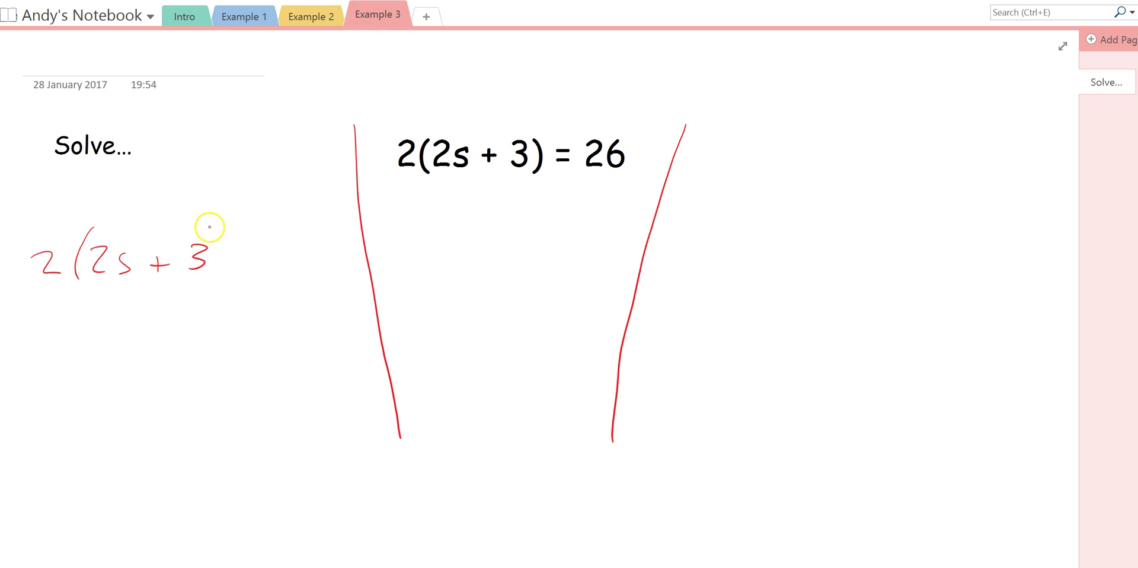
left_click_drag(206, 221, 208, 277)
left_click(198, 264)
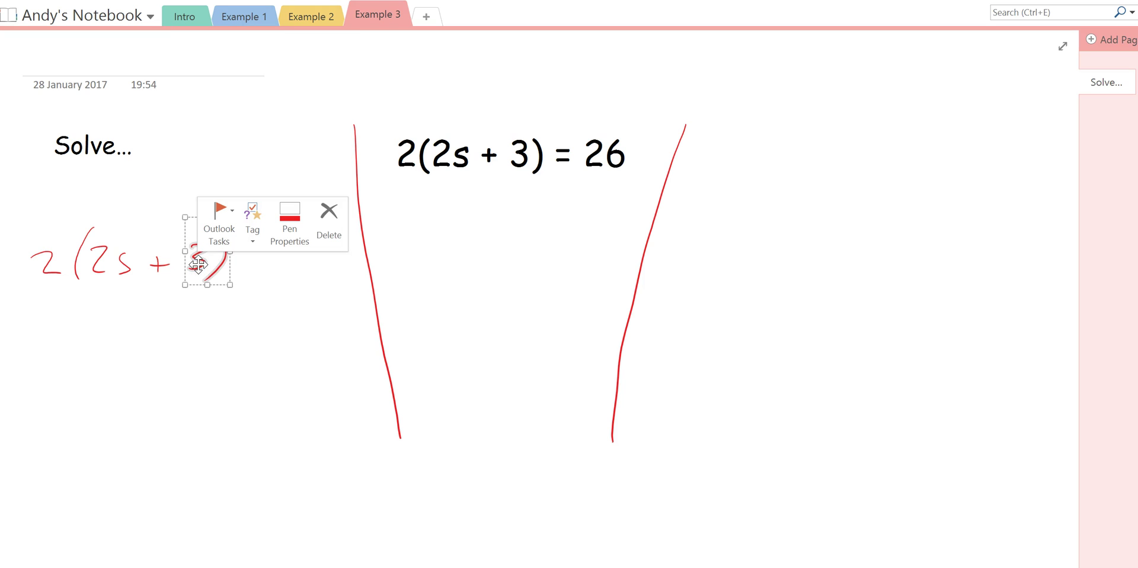
left_click(51, 338)
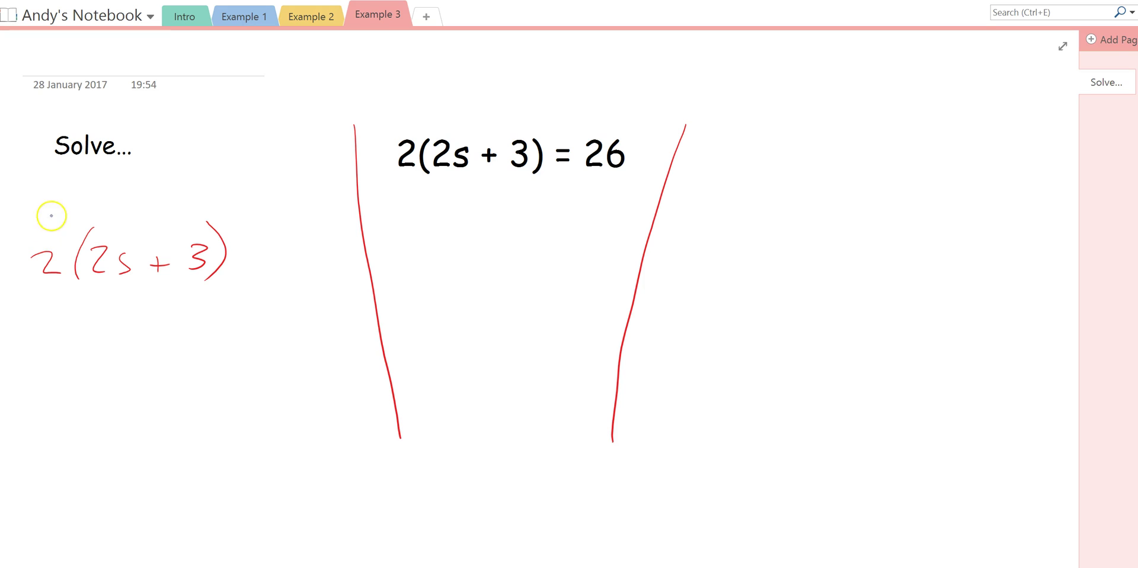
- Draw blue arcs from the 2 to 2s and +3, and write 4s + 6 beneath the bracket
left_click_drag(47, 239, 119, 240)
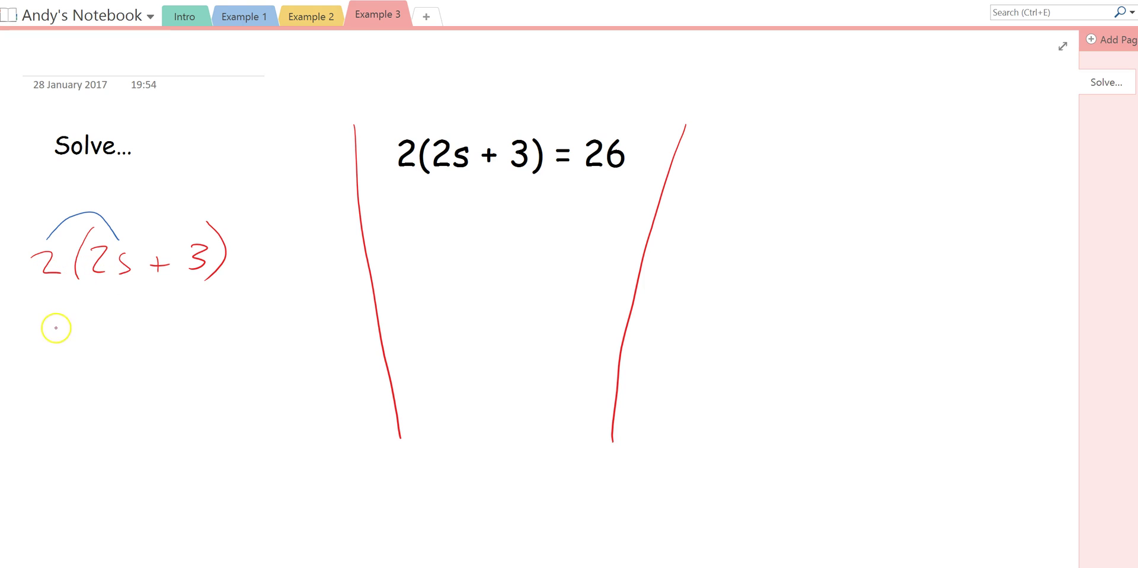
mouse_move(52, 322)
left_mouse_down()
mouse_move(60, 352)
mouse_move(81, 351)
left_mouse_up()
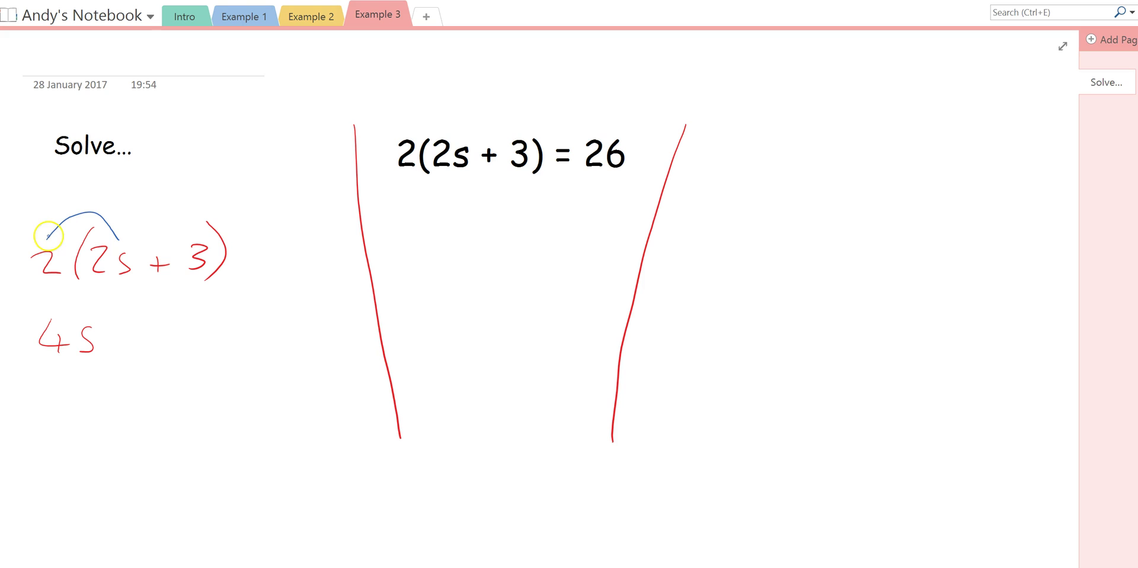
mouse_move(43, 237)
left_mouse_down()
mouse_move(122, 192)
mouse_move(212, 242)
mouse_move(180, 232)
left_mouse_up()
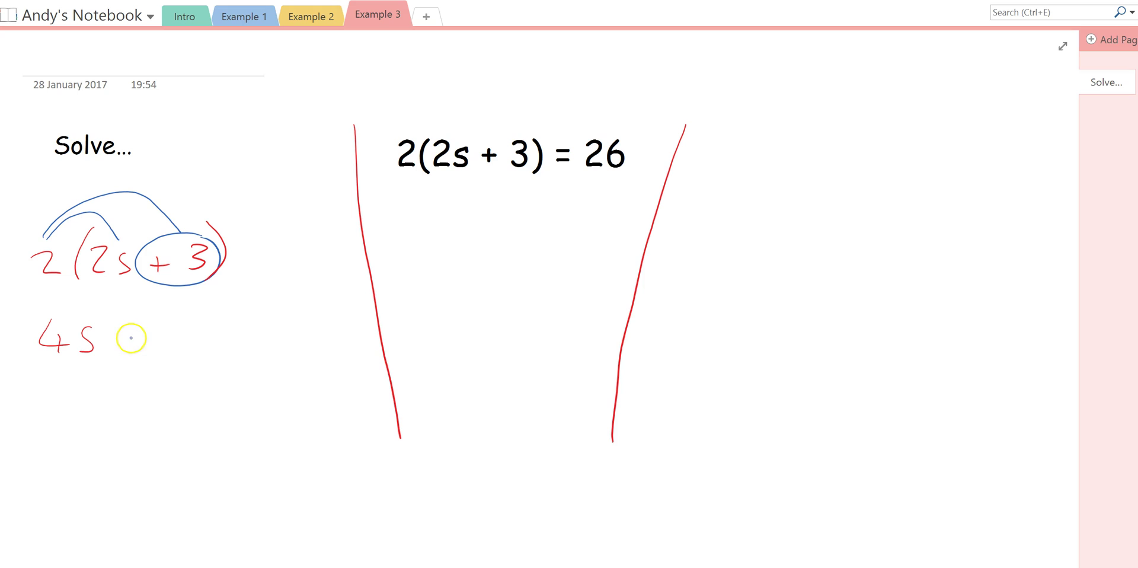
left_click_drag(124, 329, 123, 351)
left_click_drag(116, 342, 167, 340)
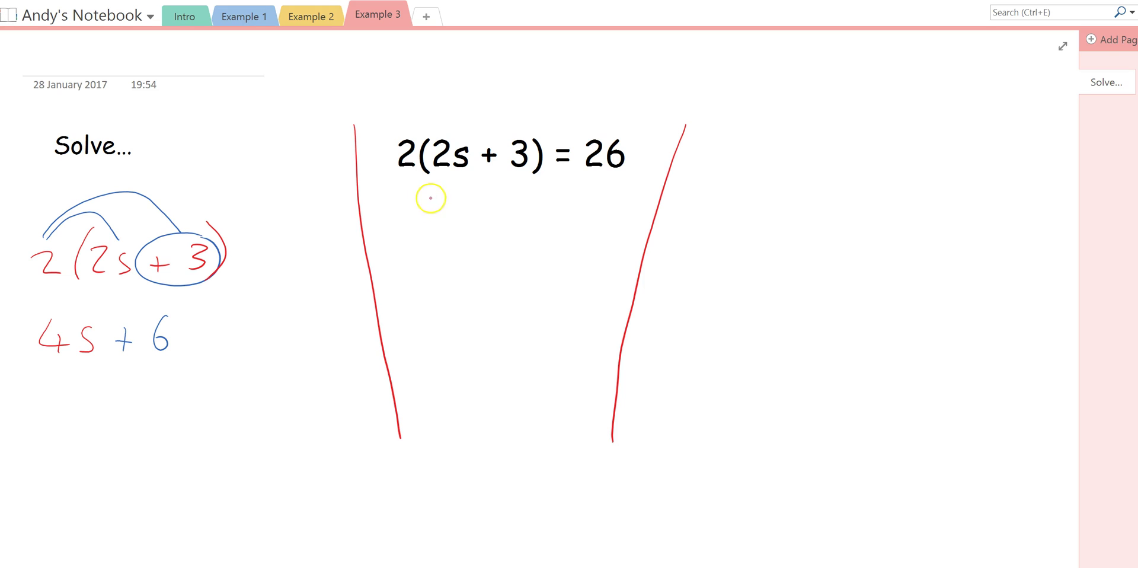
- Underline 2(2s + 3) and write 4s + 6 = 26 beneath it in red, glancing at Example 1
left_click_drag(392, 176, 540, 177)
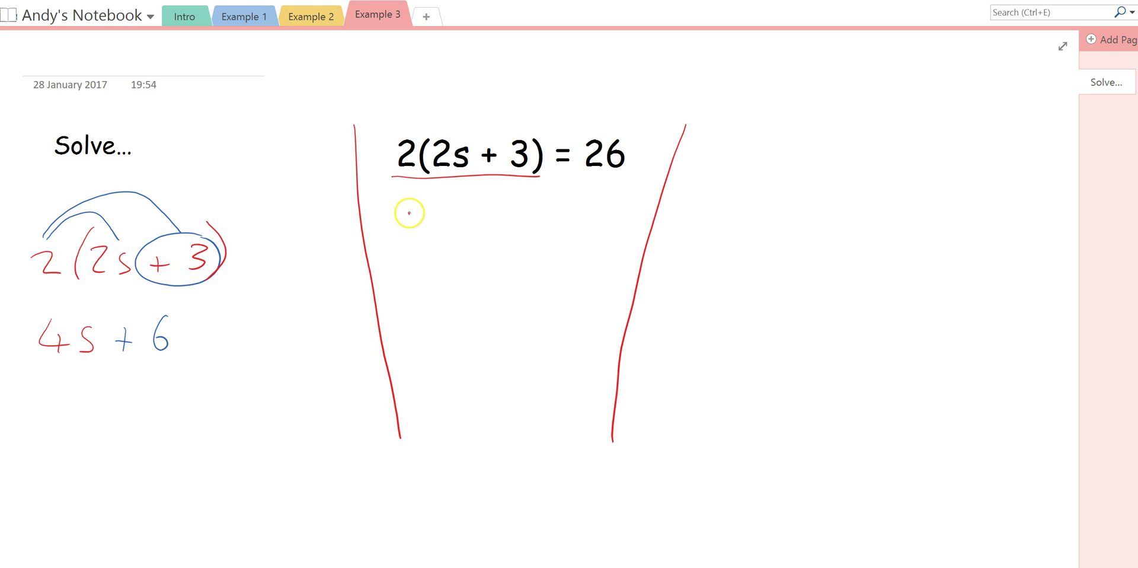
mouse_move(409, 212)
left_mouse_down()
mouse_move(418, 243)
mouse_move(477, 227)
mouse_move(466, 240)
left_mouse_up()
mouse_move(516, 203)
left_mouse_down()
mouse_move(501, 224)
mouse_move(554, 218)
left_mouse_up()
left_click_drag(542, 227, 599, 236)
left_click_drag(624, 202, 607, 230)
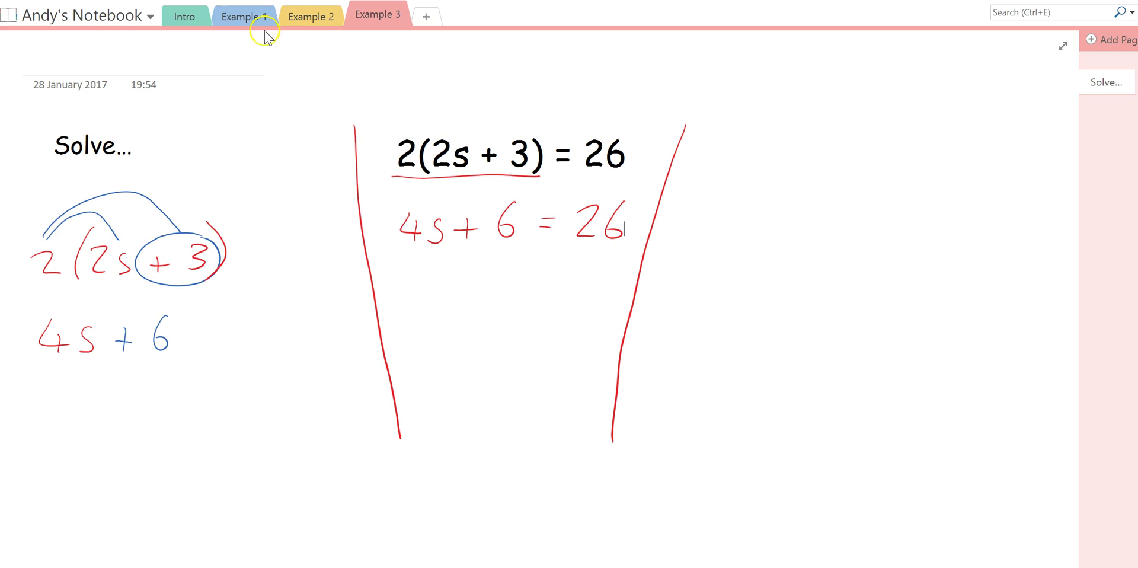
left_click(250, 16)
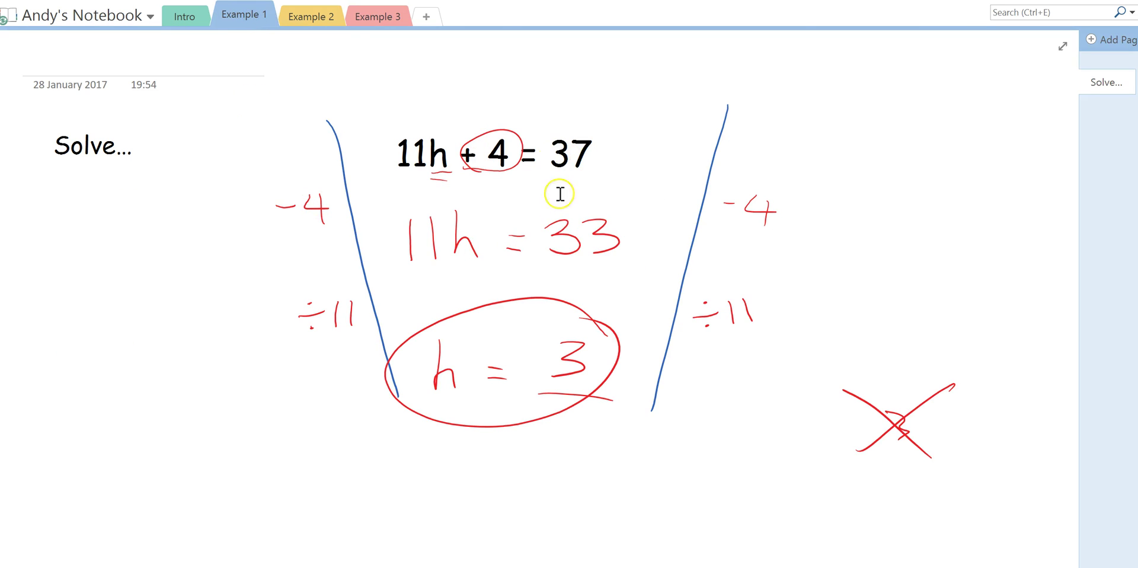
left_click(380, 16)
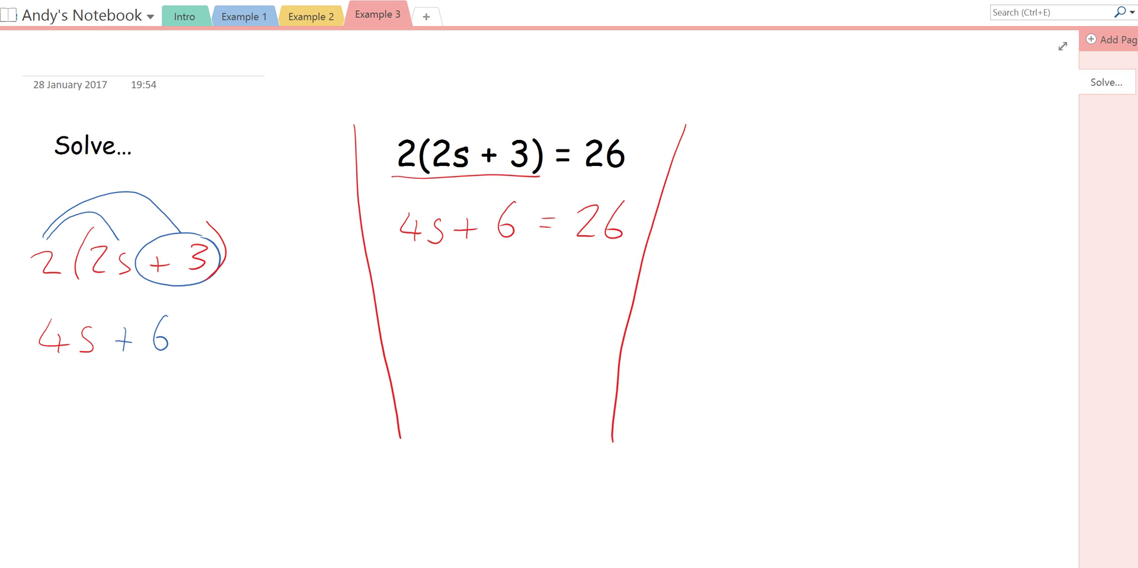
- Circle the + 6 term and write -6 on both sides of the funnel
mouse_move(516, 185)
left_mouse_down()
mouse_move(526, 187)
mouse_move(480, 251)
mouse_move(498, 178)
left_mouse_up()
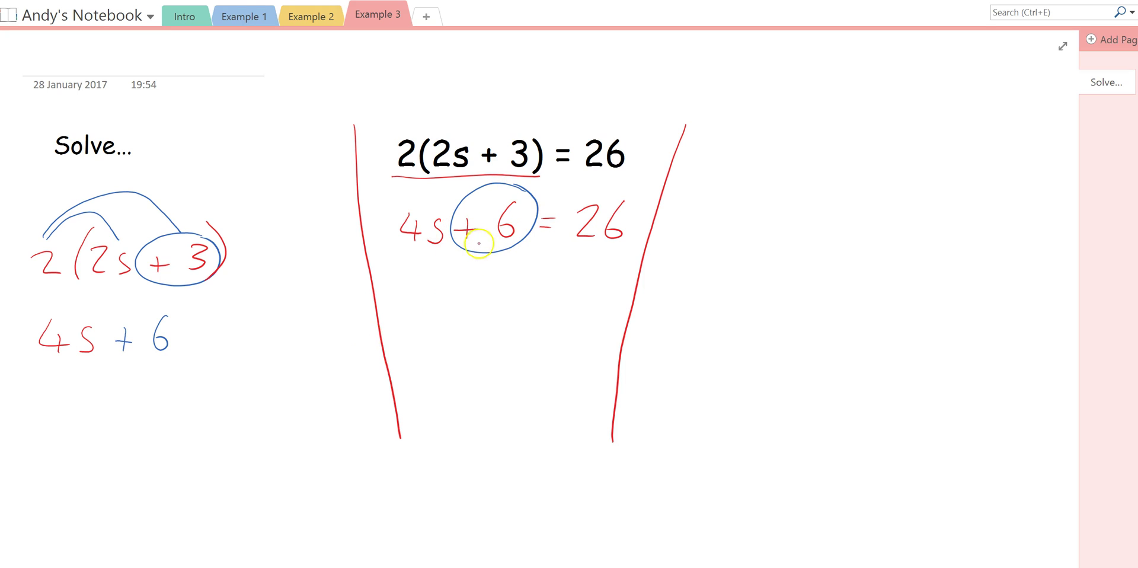
mouse_move(310, 265)
left_mouse_down()
mouse_move(345, 281)
mouse_move(343, 268)
left_mouse_up()
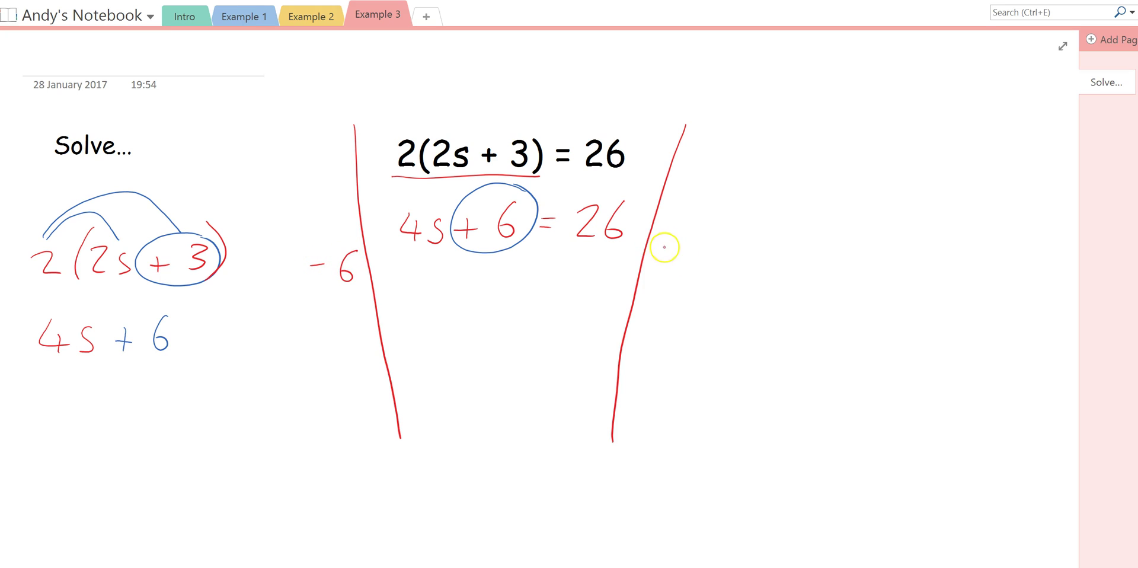
left_click_drag(656, 257, 682, 259)
left_click(432, 231)
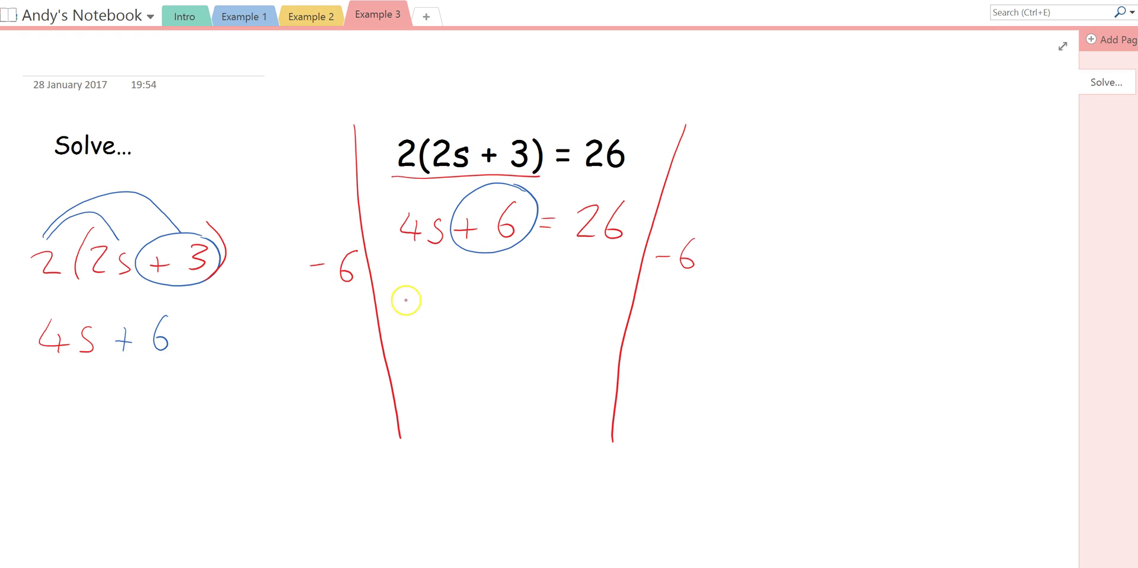
- Write 4s = 20 on the next line of working
left_click_drag(409, 290, 428, 308)
mouse_move(419, 295)
left_mouse_down()
mouse_move(417, 316)
mouse_move(441, 303)
mouse_move(432, 315)
left_mouse_up()
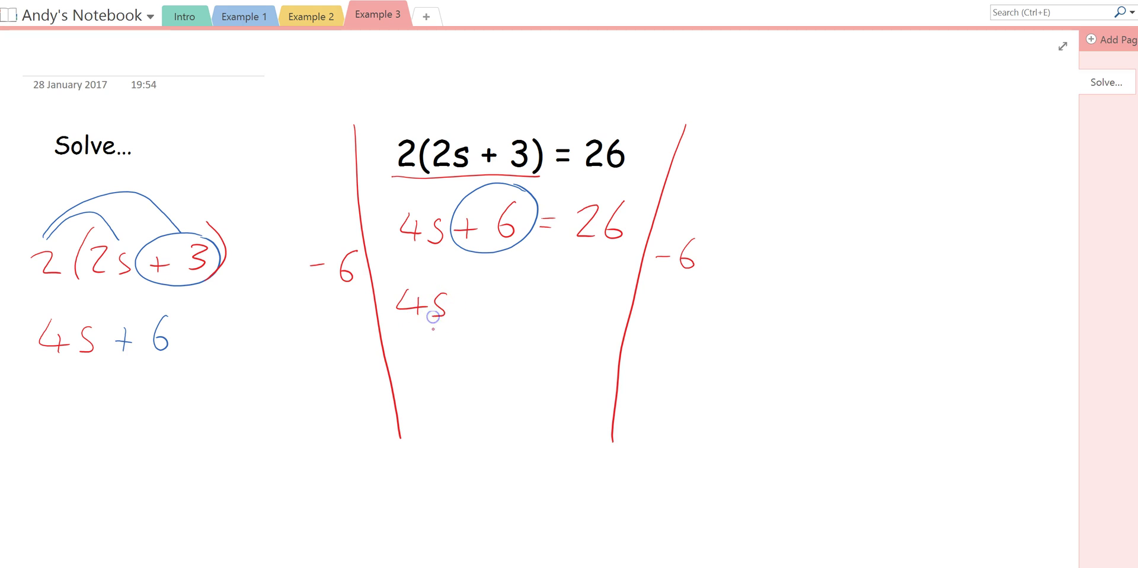
left_click(463, 254)
left_click_drag(510, 300, 523, 305)
mouse_move(556, 287)
left_mouse_down()
mouse_move(575, 309)
mouse_move(593, 285)
left_mouse_up()
left_click_drag(417, 283, 418, 284)
- Circle the 4 in 4s and write ÷4 on both funnel sides
mouse_move(354, 363)
left_mouse_down()
mouse_move(337, 364)
mouse_move(373, 367)
left_mouse_up()
left_click(346, 354)
left_click(649, 349)
left_click(649, 363)
mouse_move(636, 356)
left_mouse_down()
mouse_move(683, 357)
mouse_move(676, 366)
left_mouse_up()
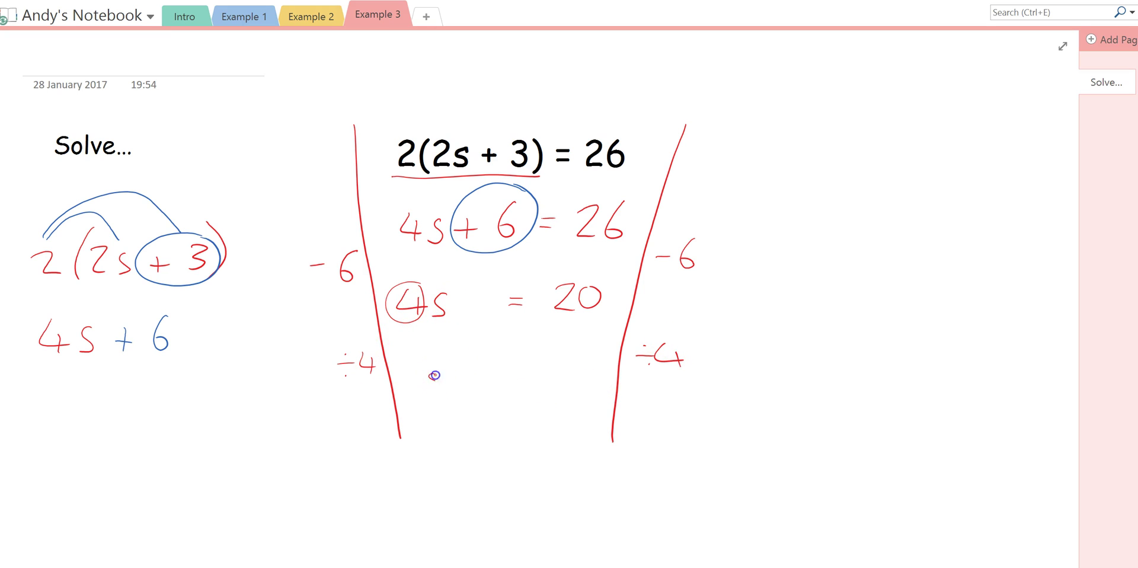
- Write the circled answer s = 5 on the bottom line, then switch to Excel
left_click_drag(443, 376, 429, 393)
left_click_drag(499, 383, 510, 382)
mouse_move(500, 390)
left_mouse_down()
mouse_move(564, 366)
mouse_move(490, 419)
mouse_move(549, 337)
left_mouse_up()
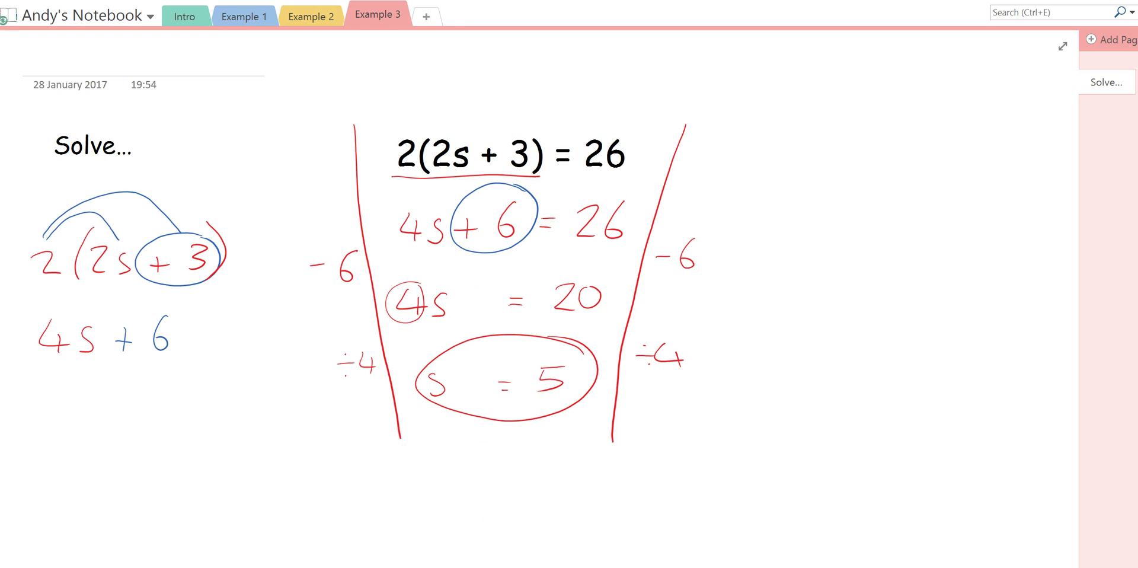
left_click(583, 523)
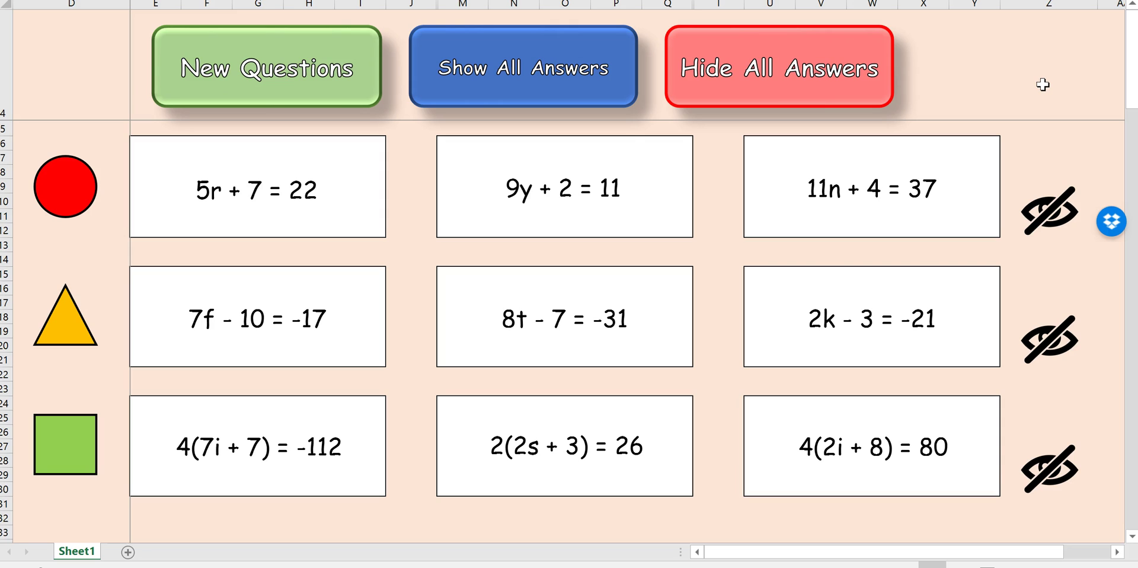
left_click(76, 186)
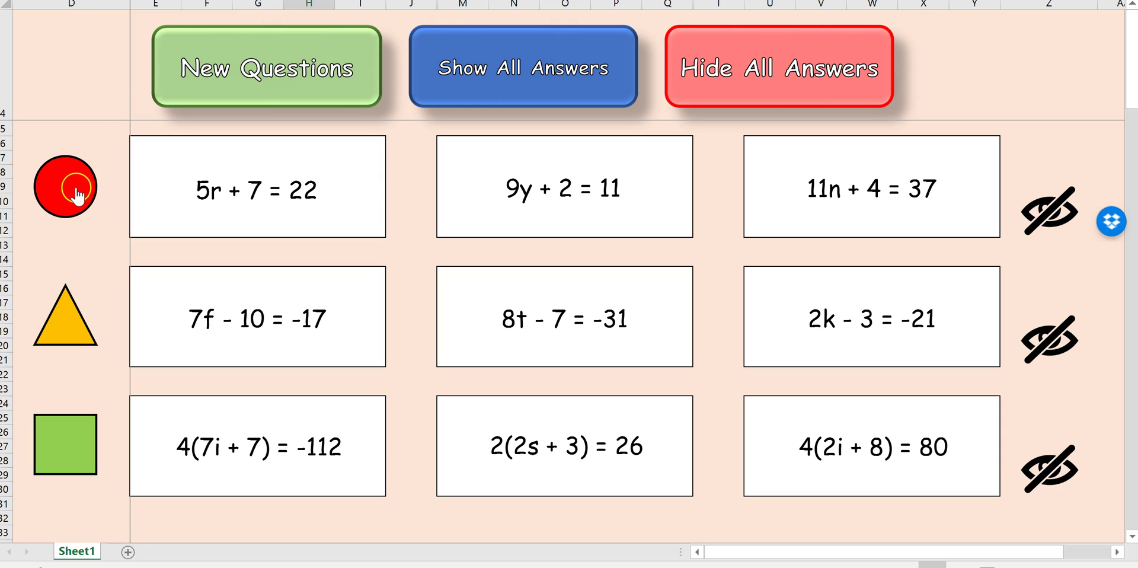
left_click(501, 187)
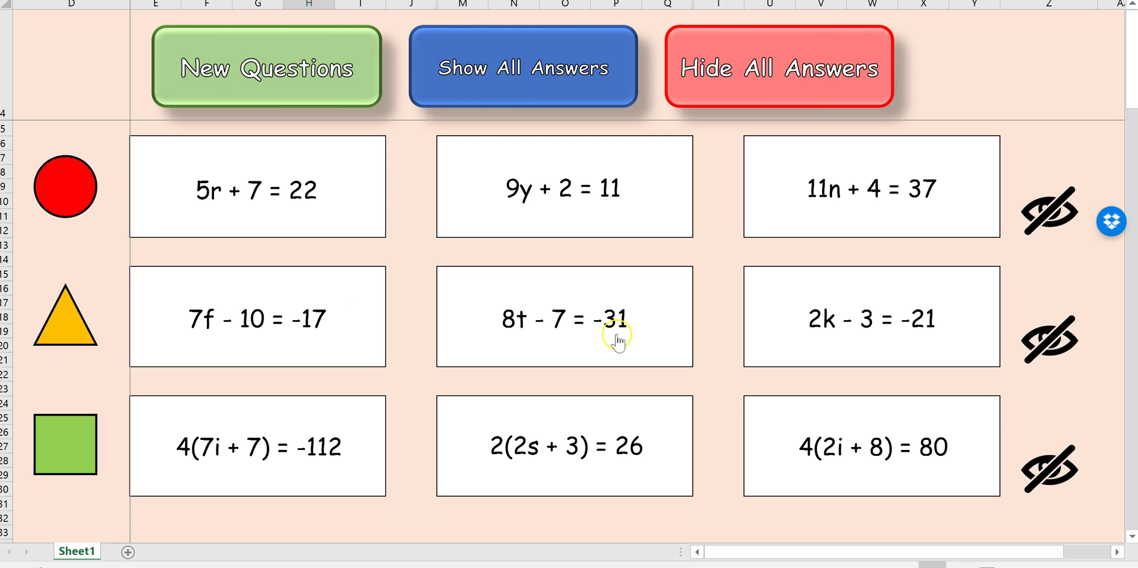
left_click(32, 503)
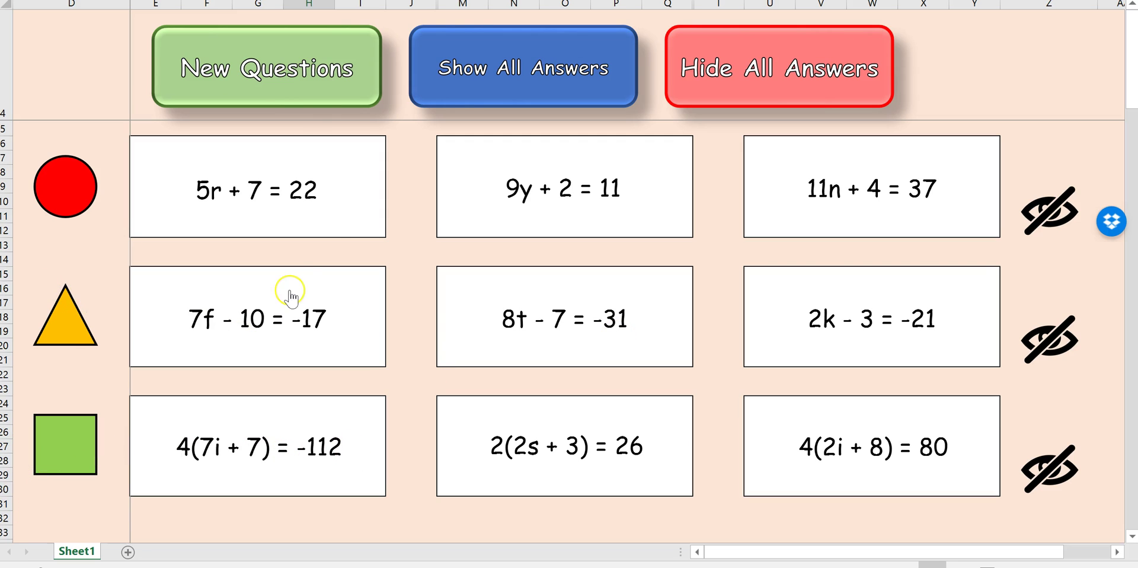
left_click(259, 85)
- Generate new equations, then show and hide all nine answers
left_click(193, 76)
left_click(195, 78)
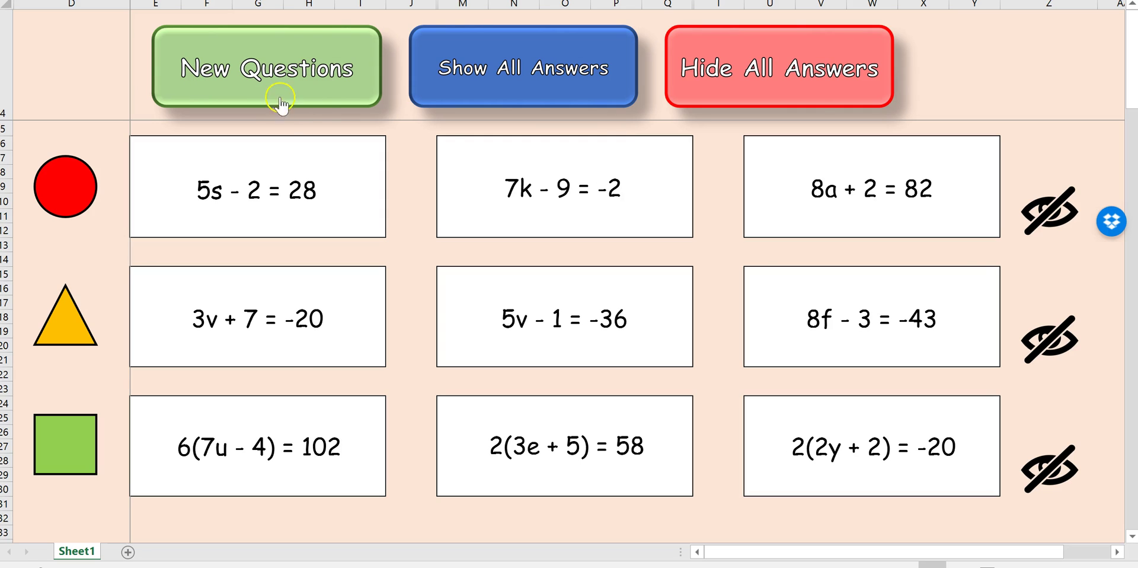
left_click(482, 81)
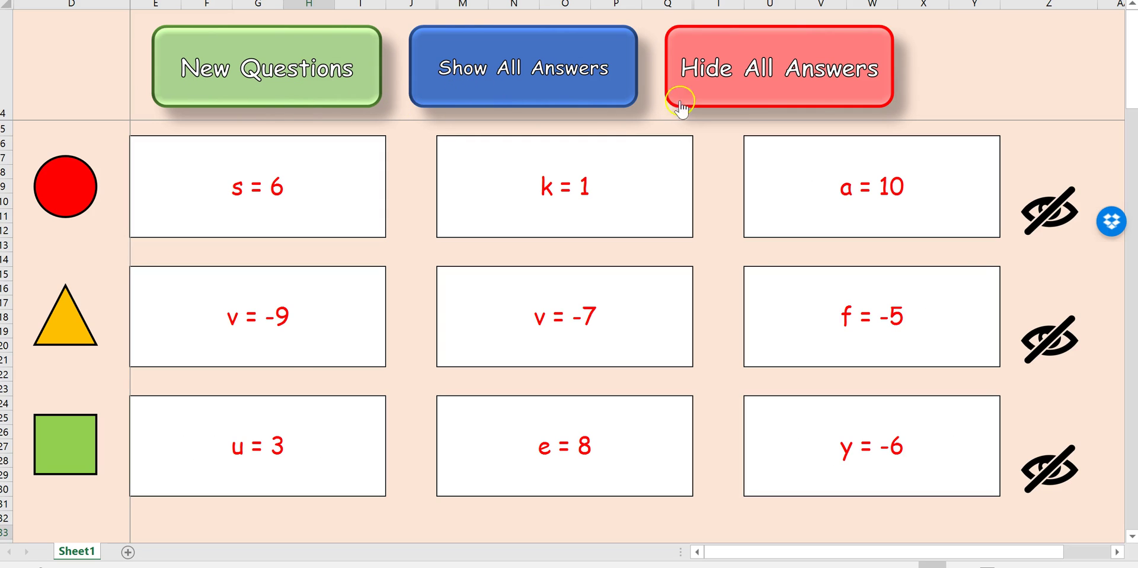
left_click(759, 89)
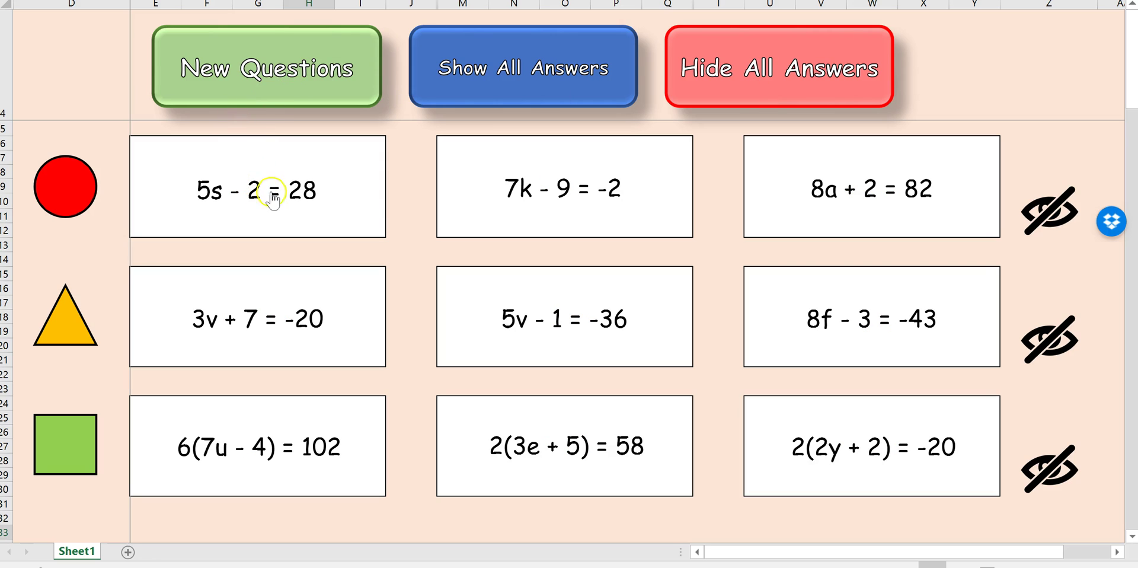
- Reveal answers to 5s - 2 = 28, 7k - 9 = -2 and 8a + 2 = 82, then regenerate questions and the top row
left_click(240, 198)
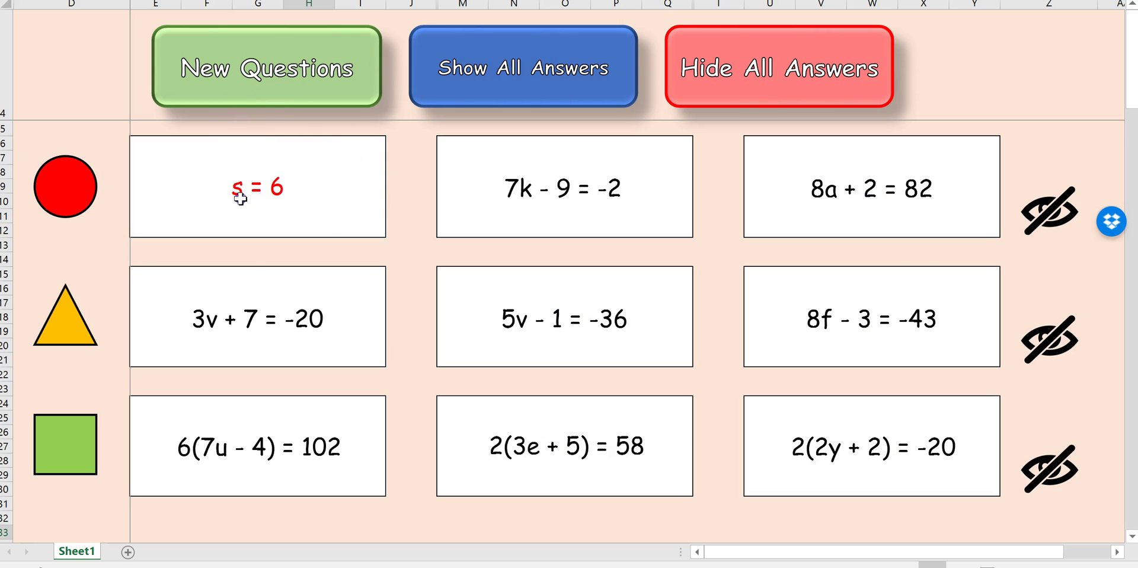
left_click(530, 195)
left_click(808, 199)
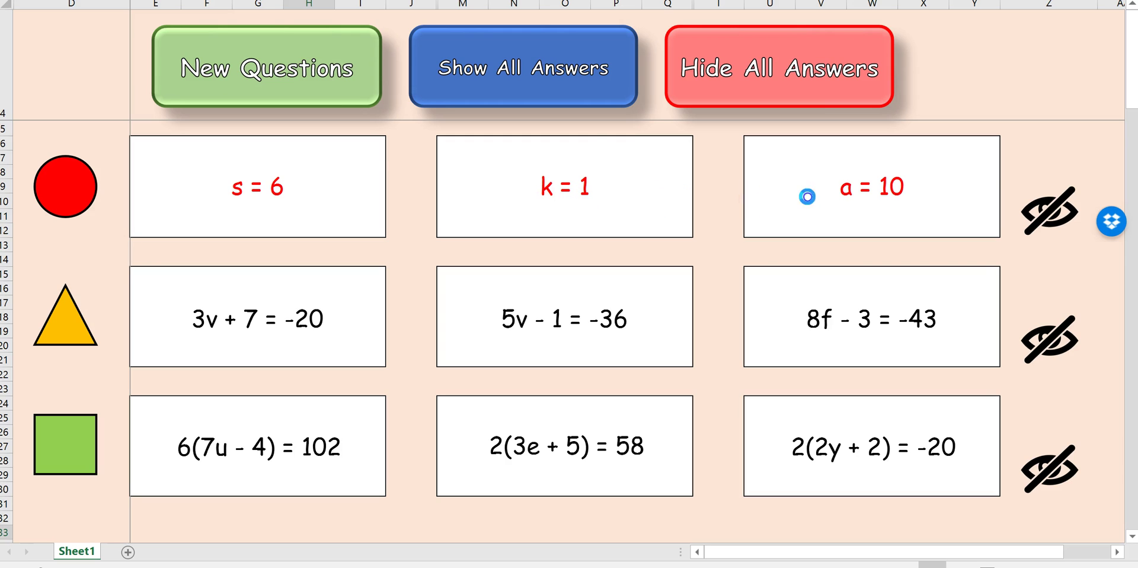
left_click(258, 98)
left_click(75, 190)
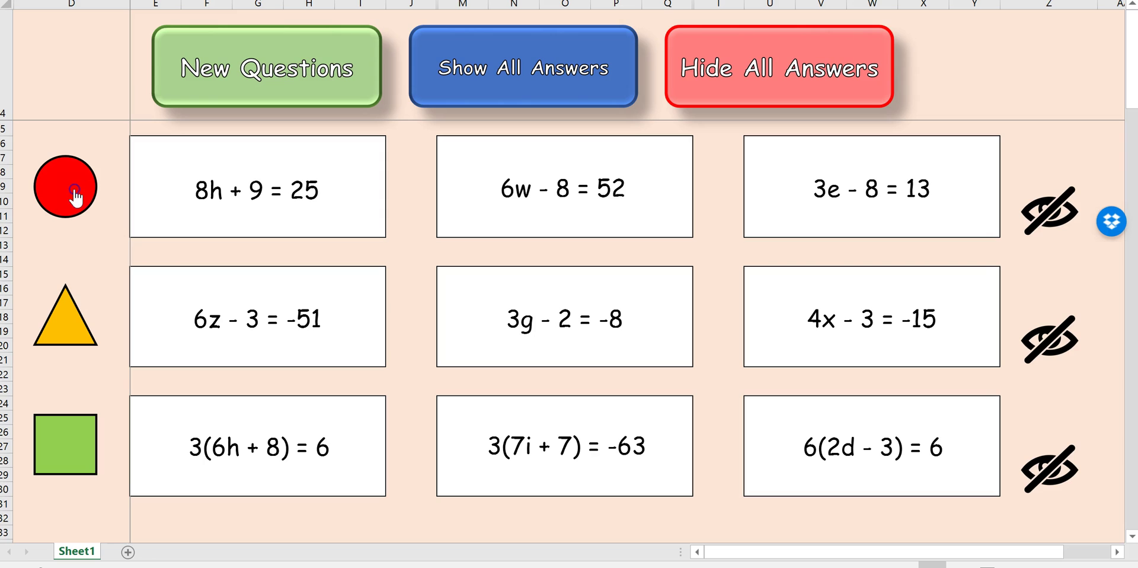
- Regenerate the middle and bottom rows, then hide all three rows and show them again
left_click(67, 329)
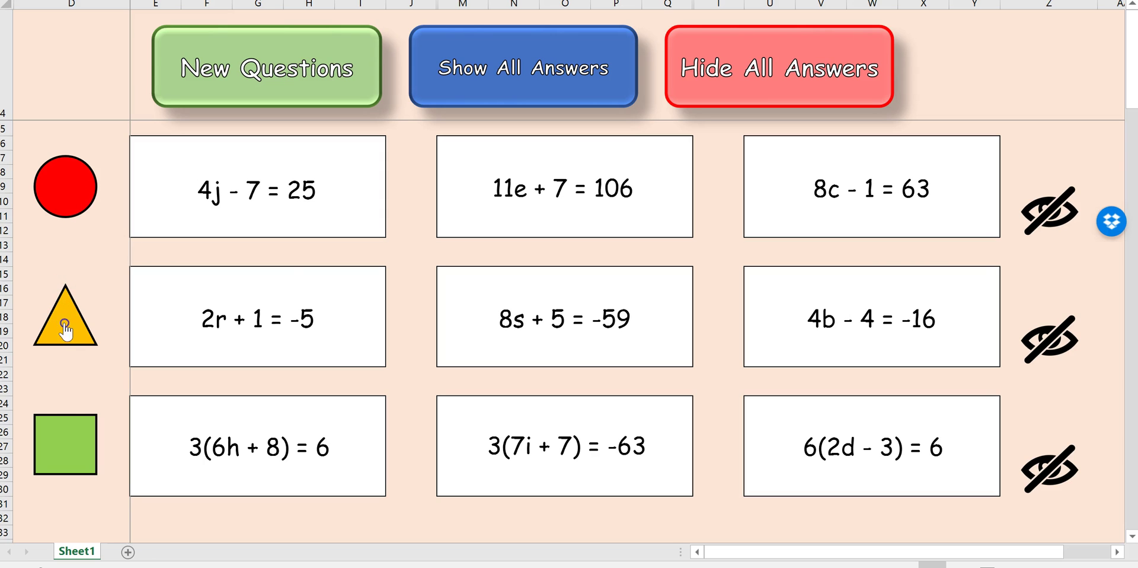
left_click(60, 444)
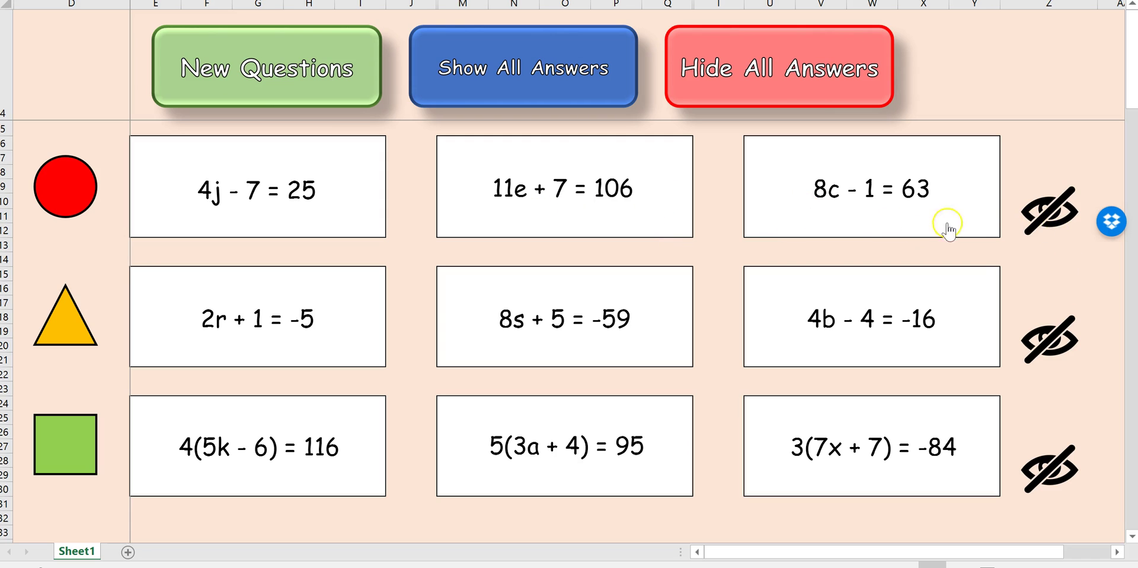
left_click(1043, 329)
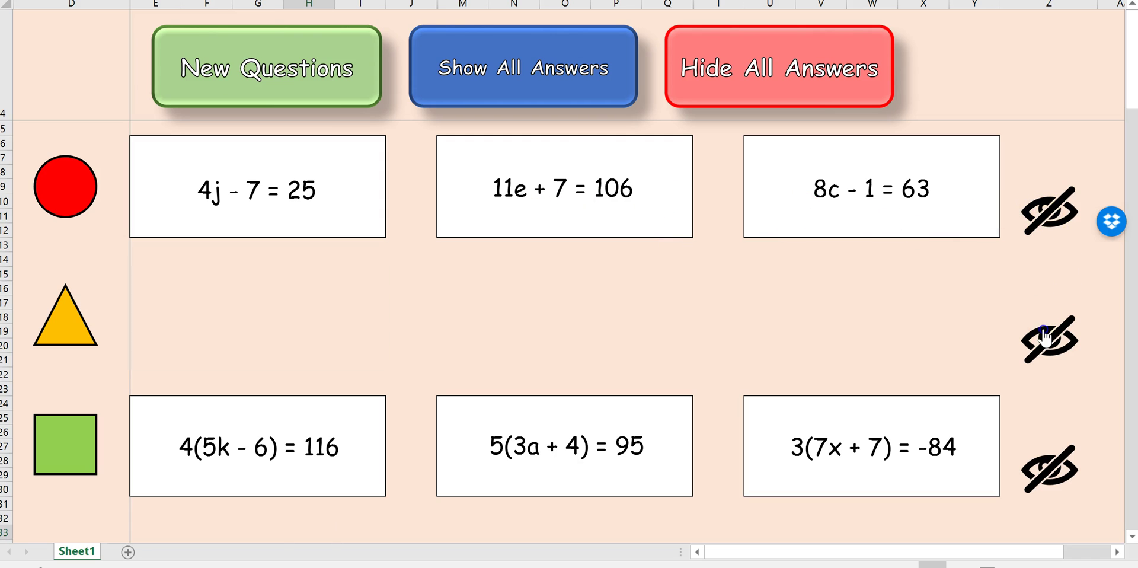
left_click(1042, 474)
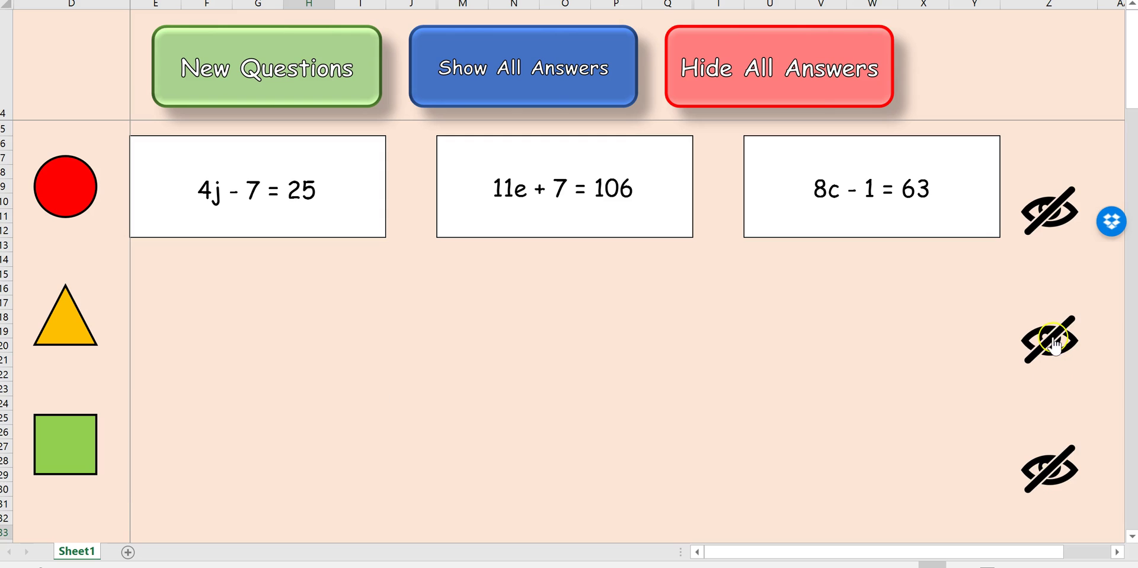
left_click(1054, 215)
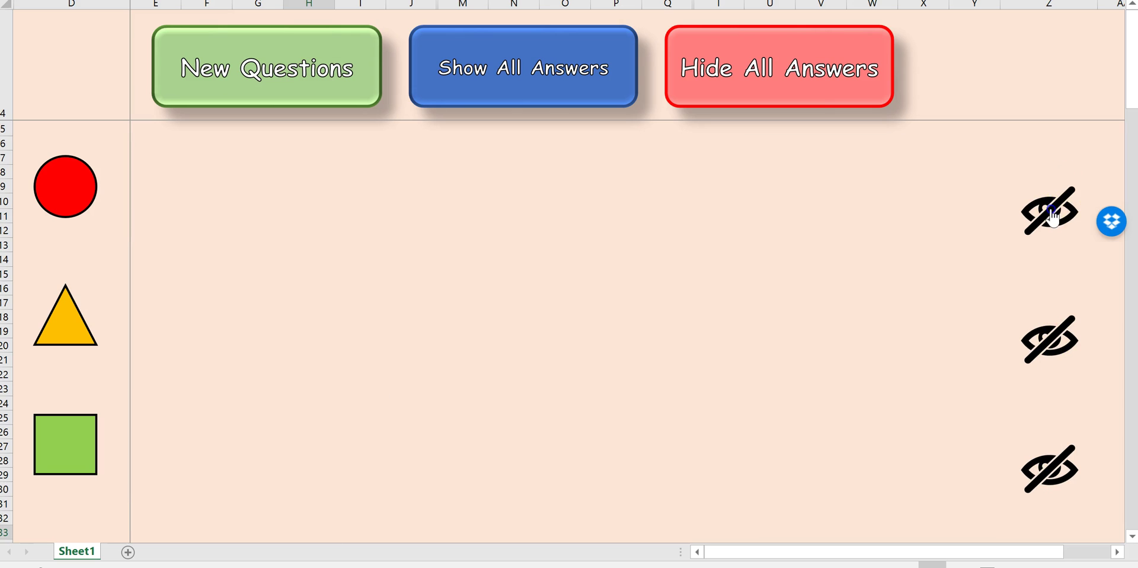
left_click(1053, 215)
left_click(1032, 347)
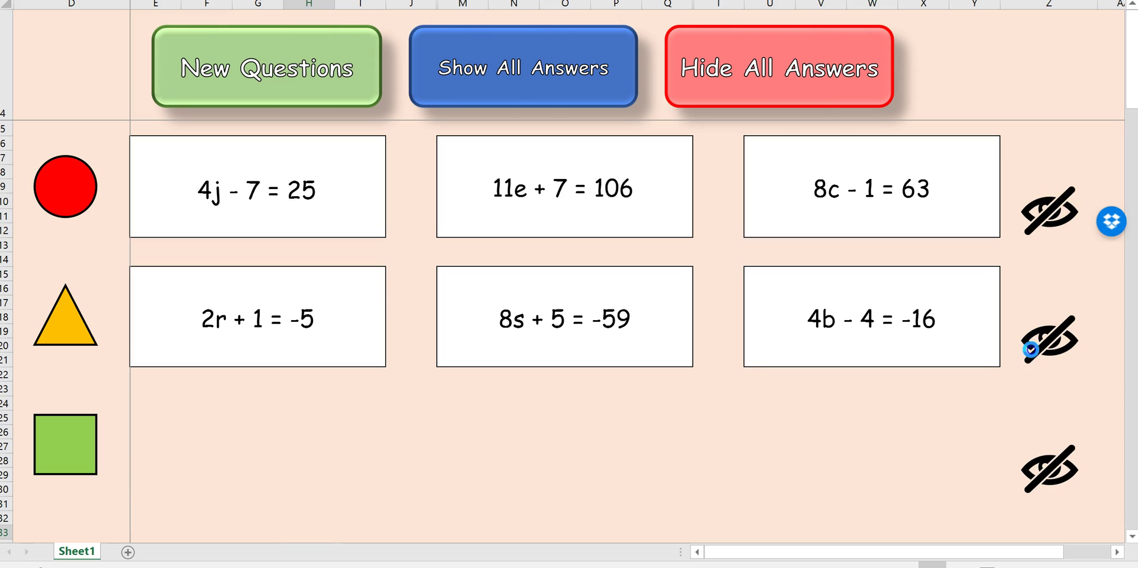
left_click(1041, 467)
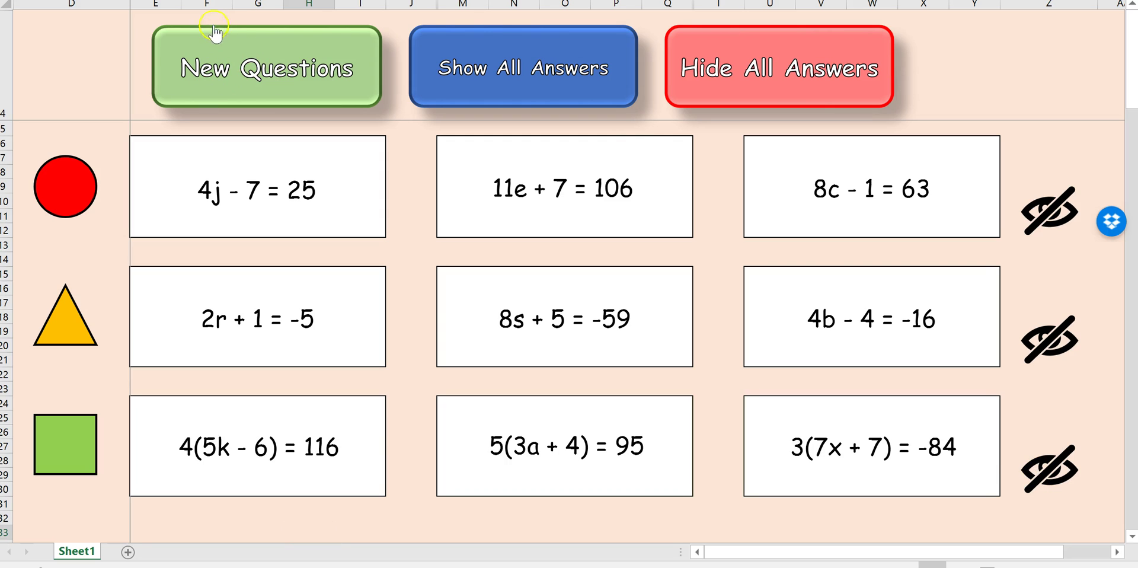